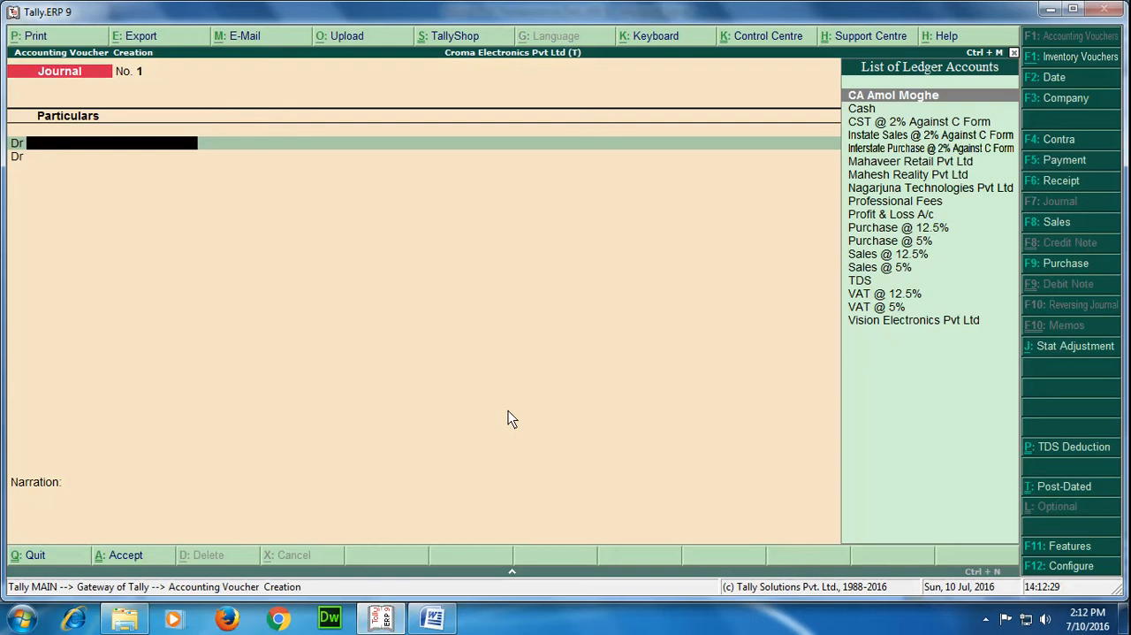
Debit the Professional Fees ledger with 90,000 in the journal voucher
key(Down)
key(Down)
key(Down)
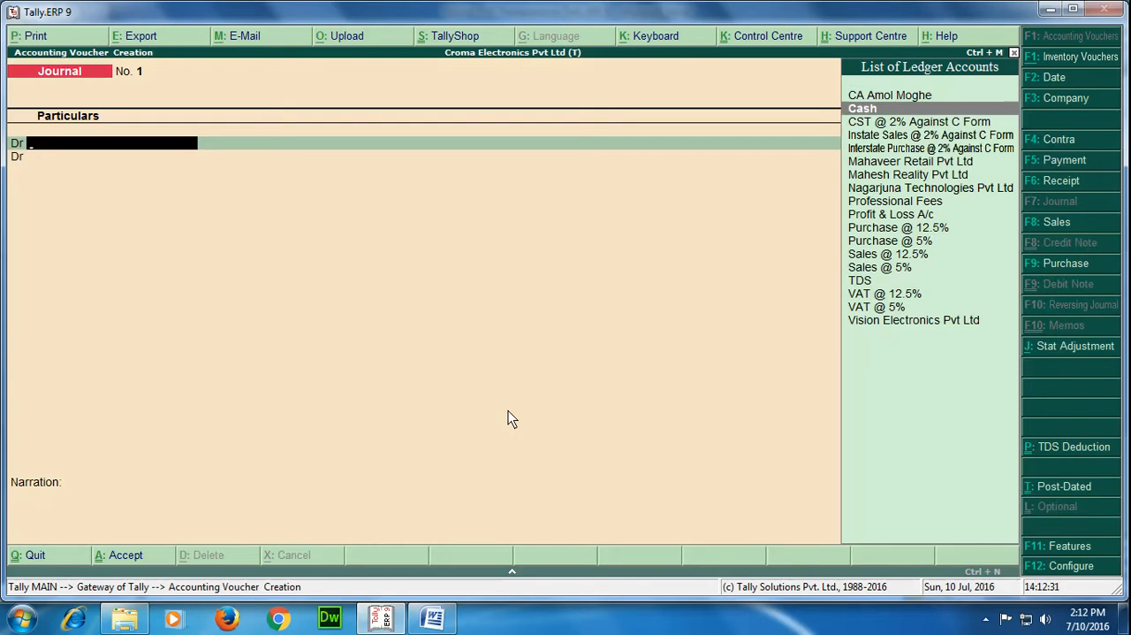
key(Down)
key(Down)
key(Down)
key(Down)
key(Down)
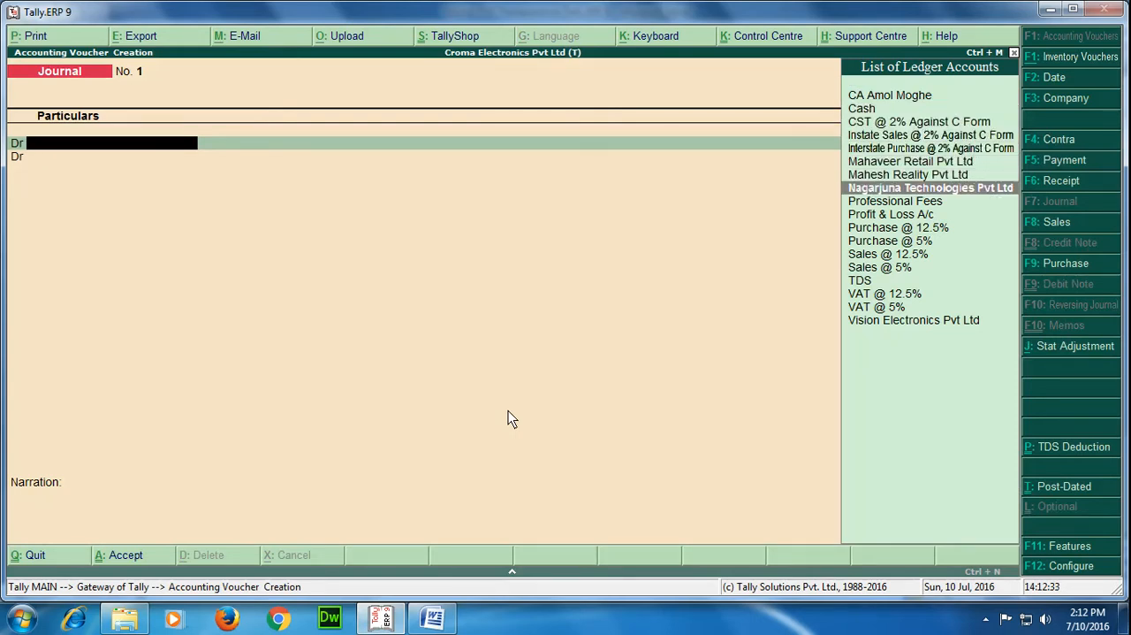
key(Return)
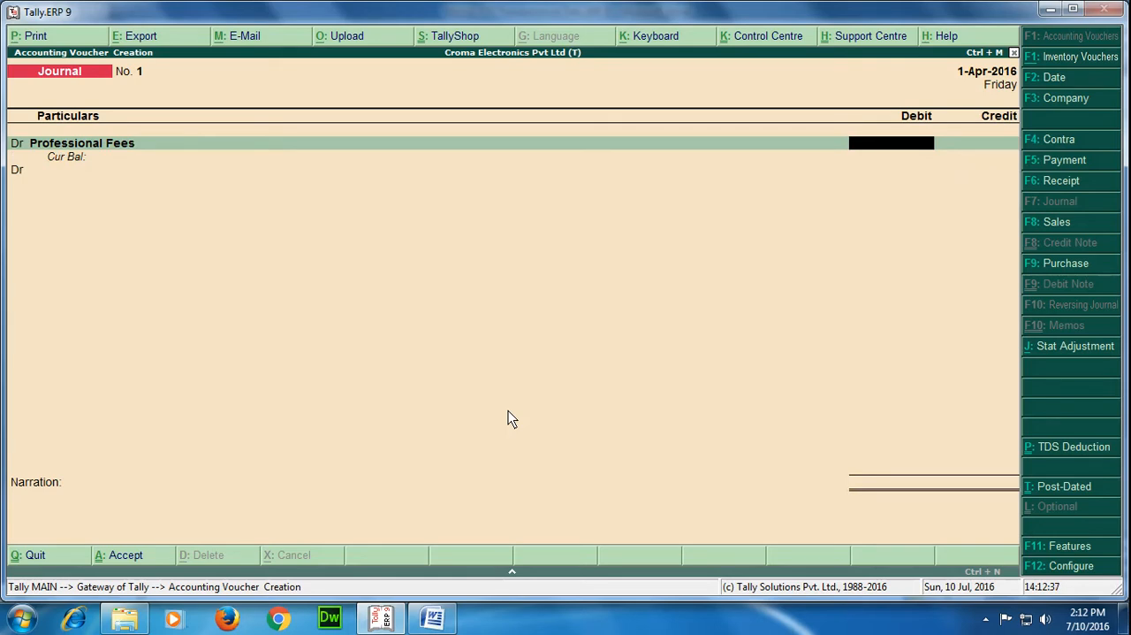
text(90000)
key(Return)
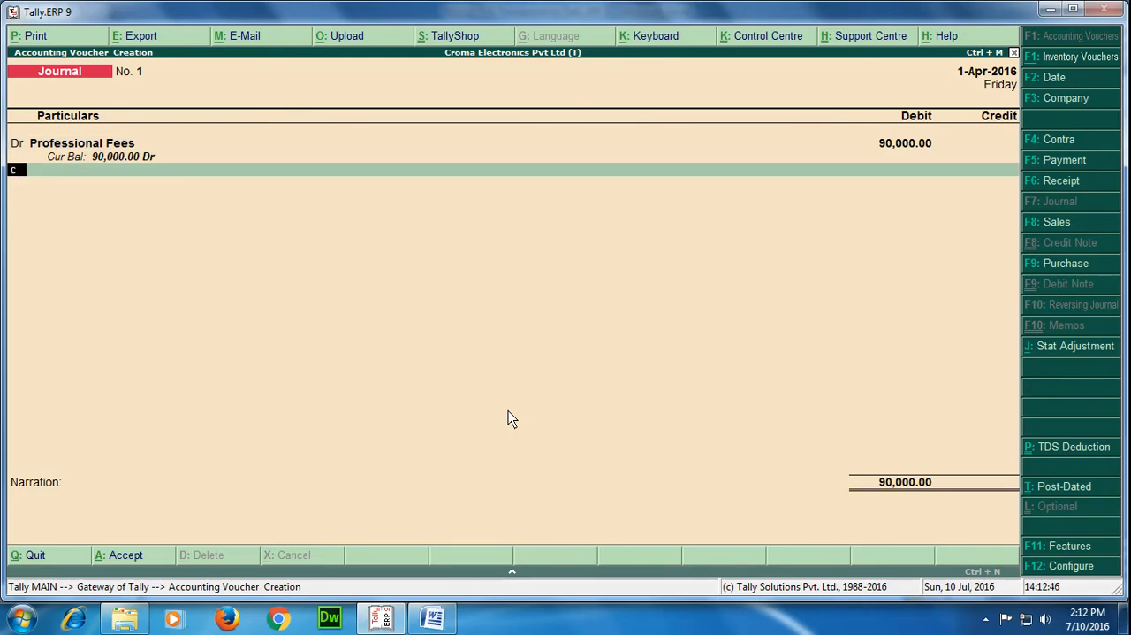
Credit the chartered accountant's ledger with 81,000, accepting bill-wise New Ref 1 entries of 90,000 Cr and 9,000 Dr
key(c)
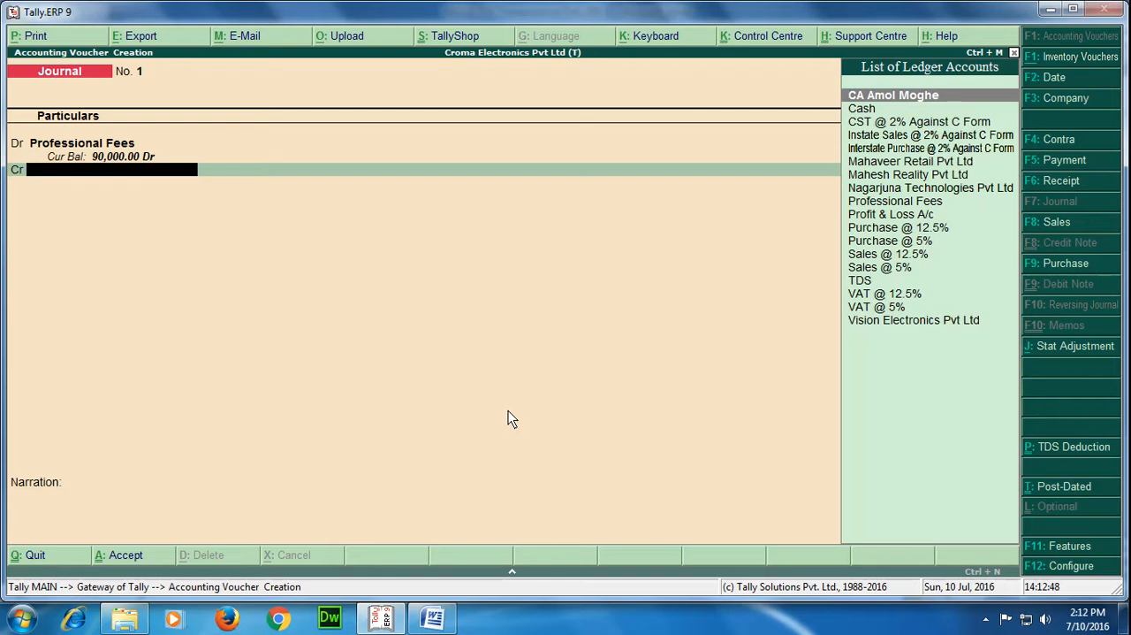
key(Return)
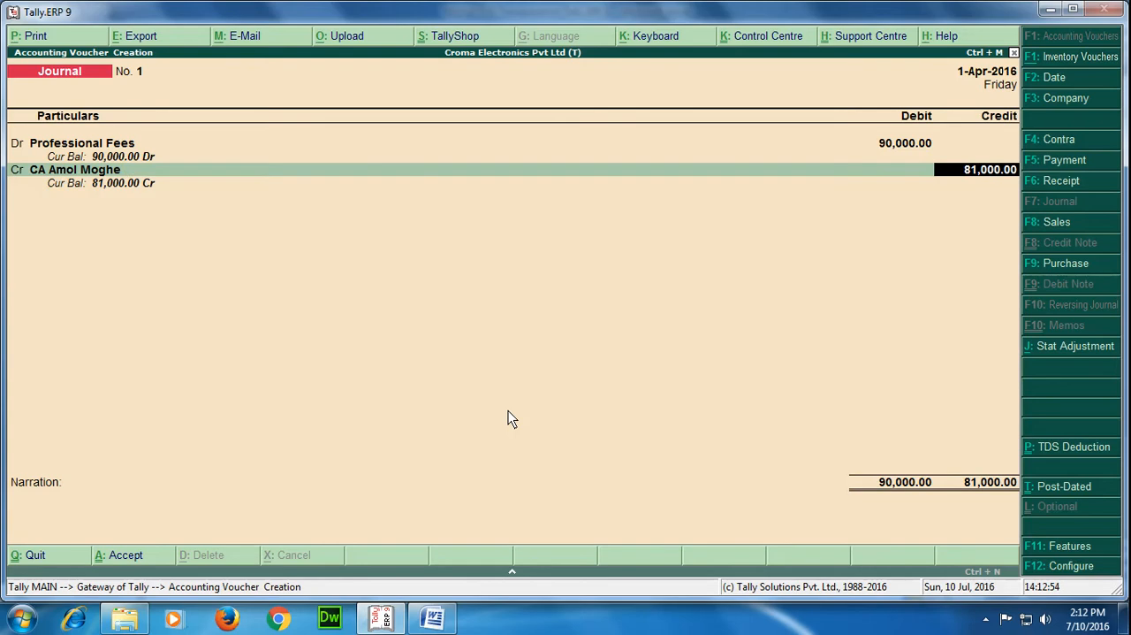
key(Return)
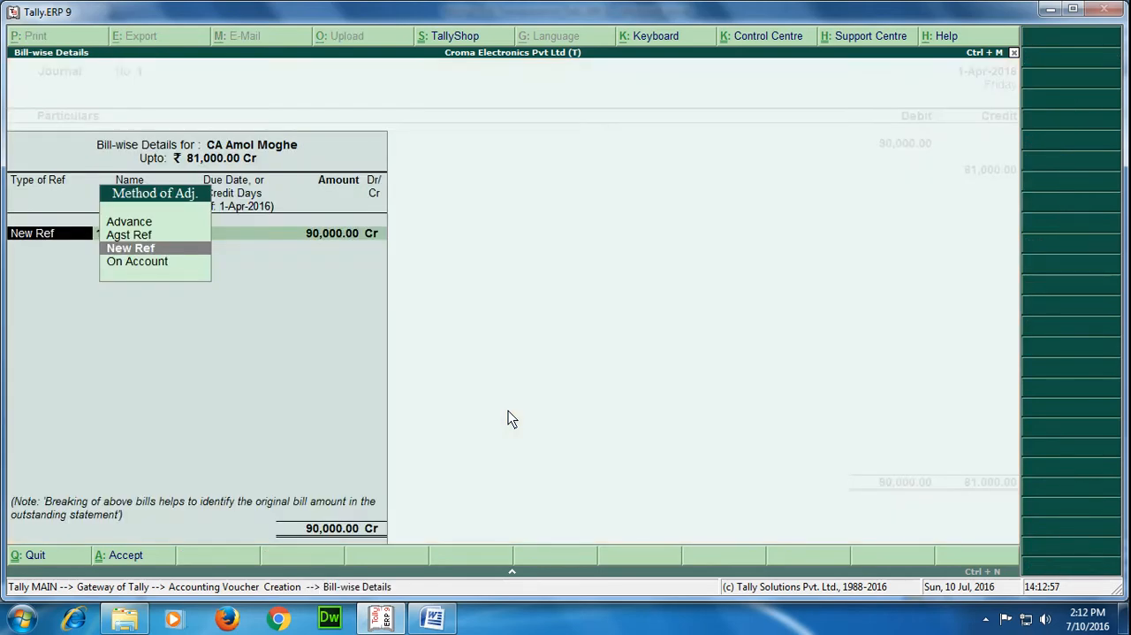
key(Return)
key(Return)
key(Return)
key(Return)
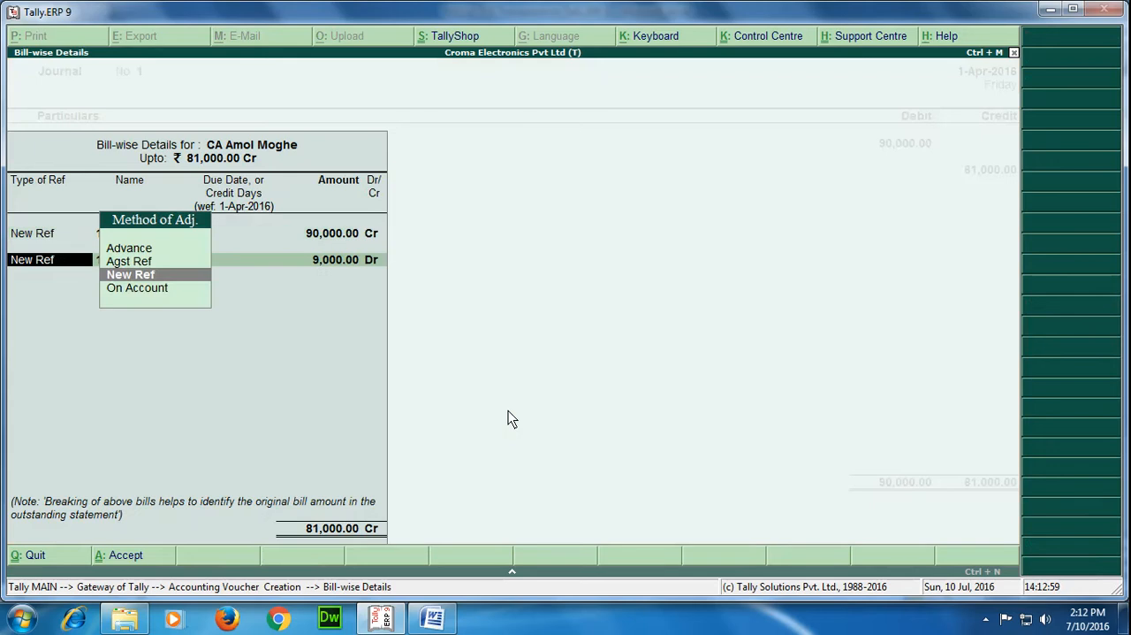
key(Return)
key(Return)
key(Return)
key(Return)
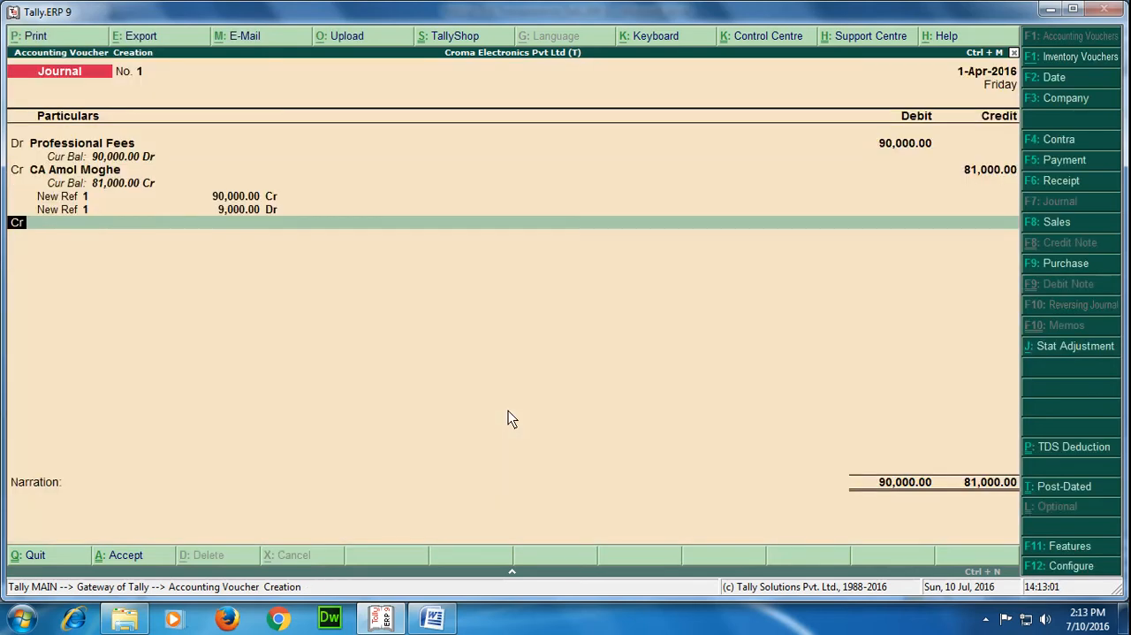
Add a credit line for the TDS ledger with 9,000
key(Return)
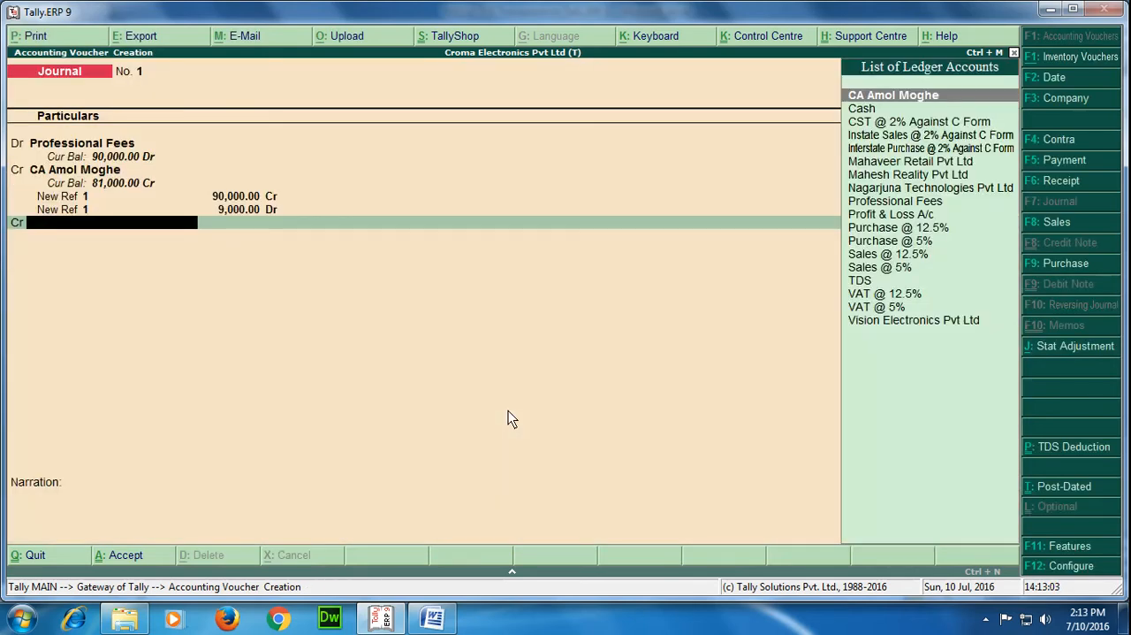
text(Tds)
key(Return)
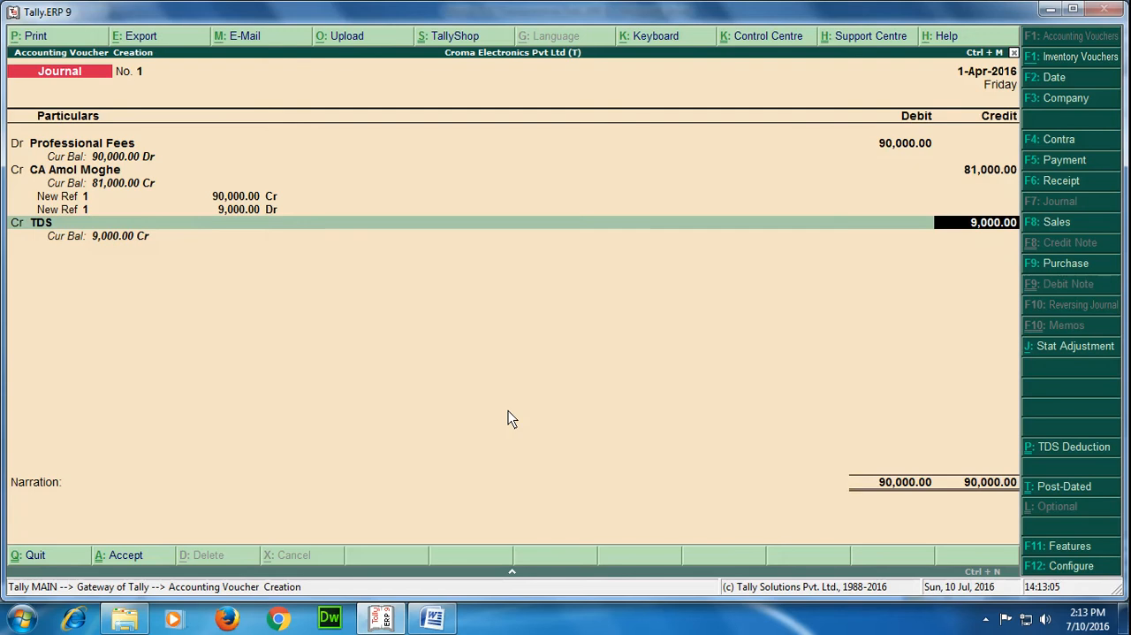
key(Return)
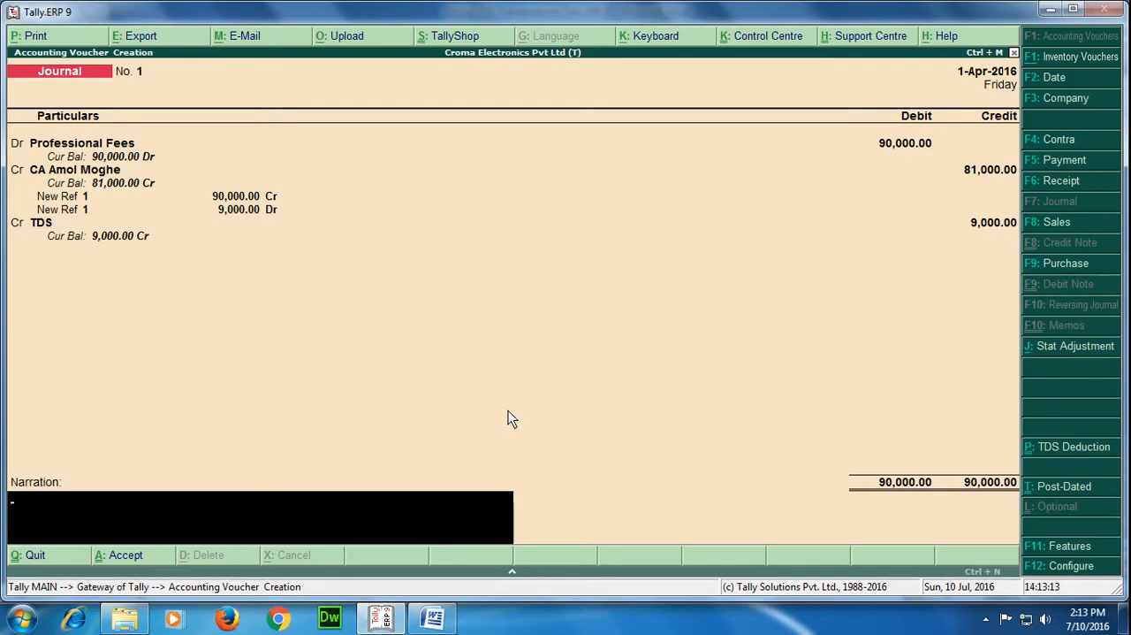
Enter the narration "being professional fees payable." and save the journal voucher
text(being professional fee)
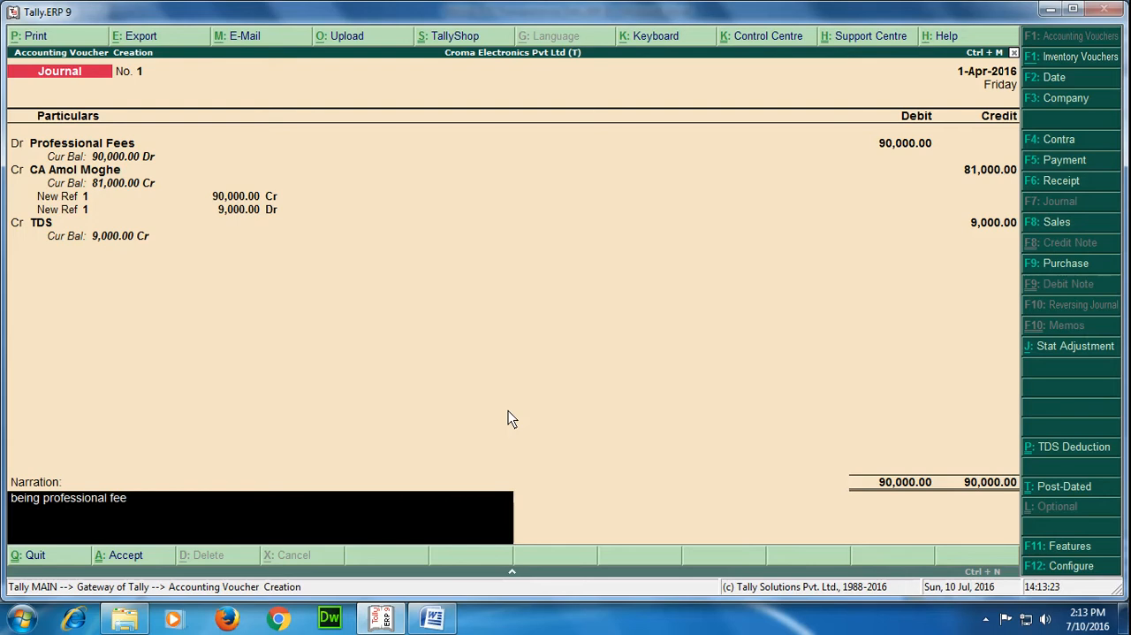
text(s payable.)
key(Return)
key(Return)
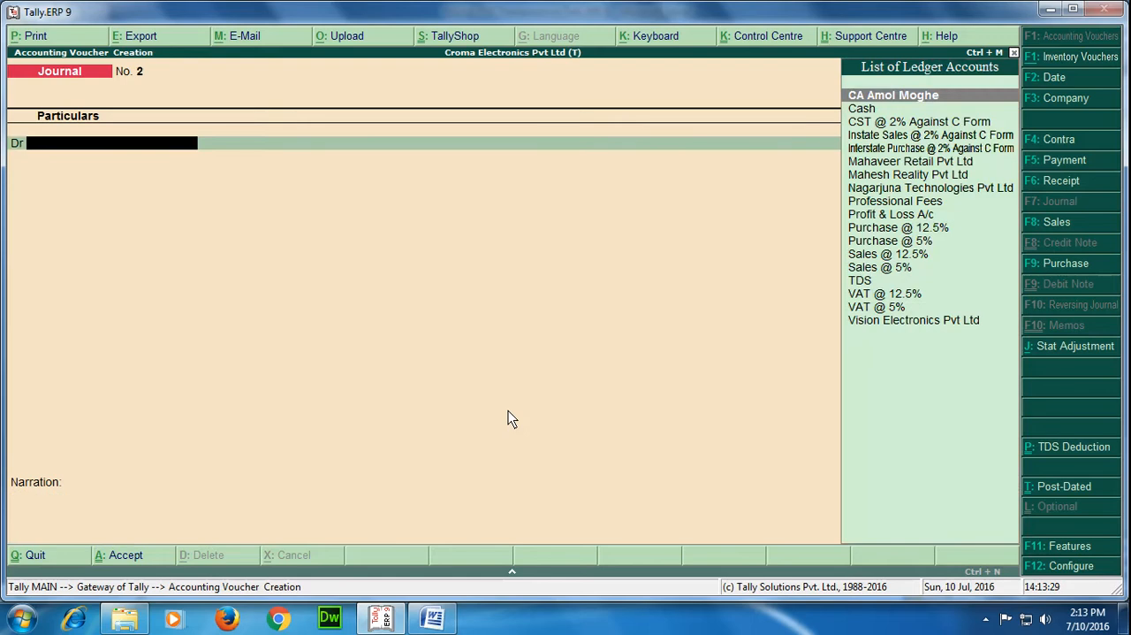
Reopen the saved journal voucher to review its entries, and close it without changes
key(Page_Up)
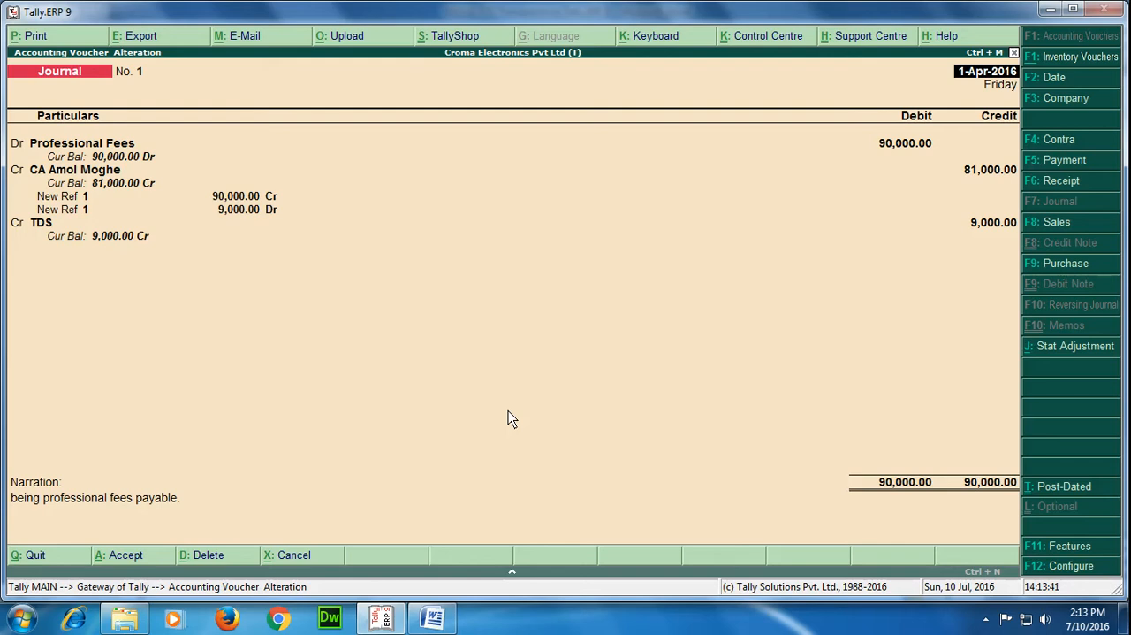
key(Escape)
key(Return)
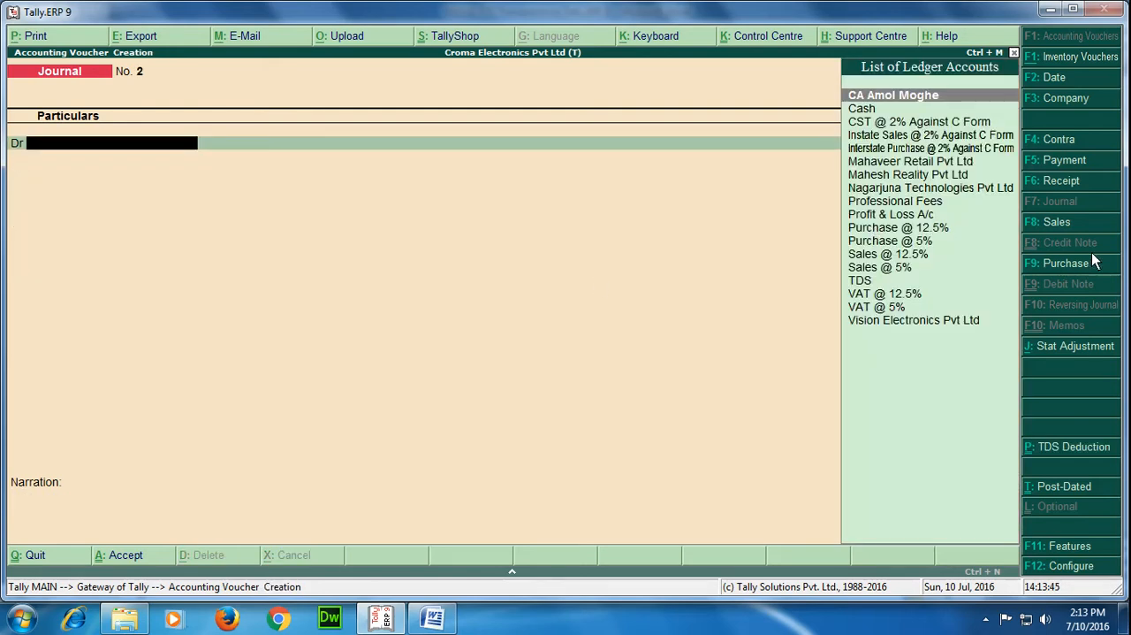
Start a payment voucher and create an IDBI ledger under Bank Accounts as its paying account
click(1066, 162)
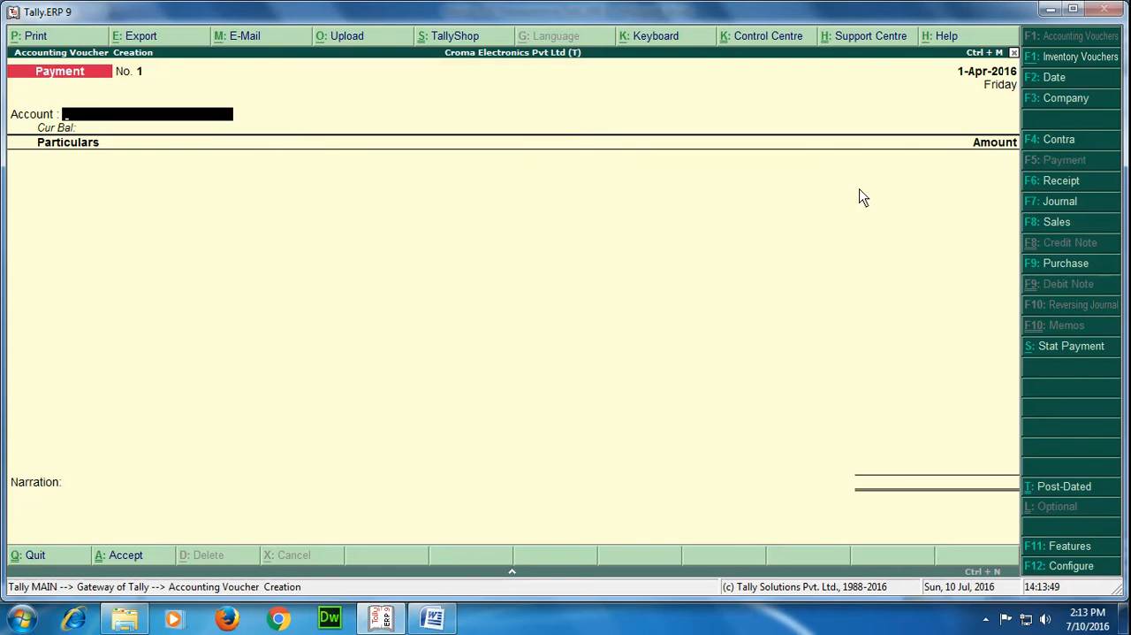
text(S)
key(BackSpace)
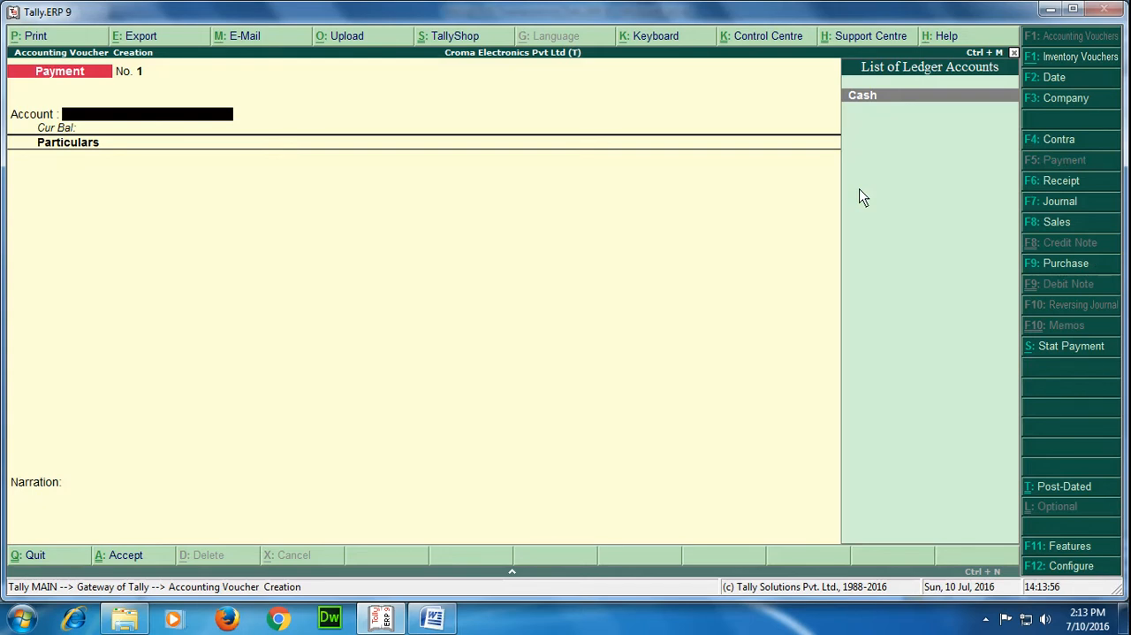
key(alt+c)
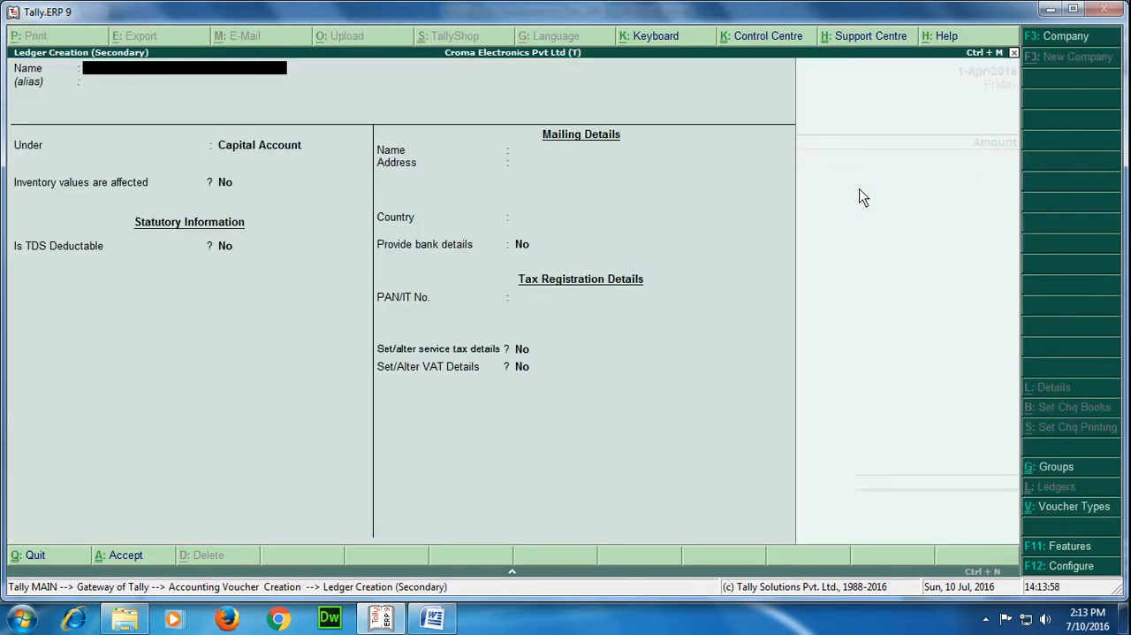
text(IDBI)
key(Return)
key(Return)
text(Bank)
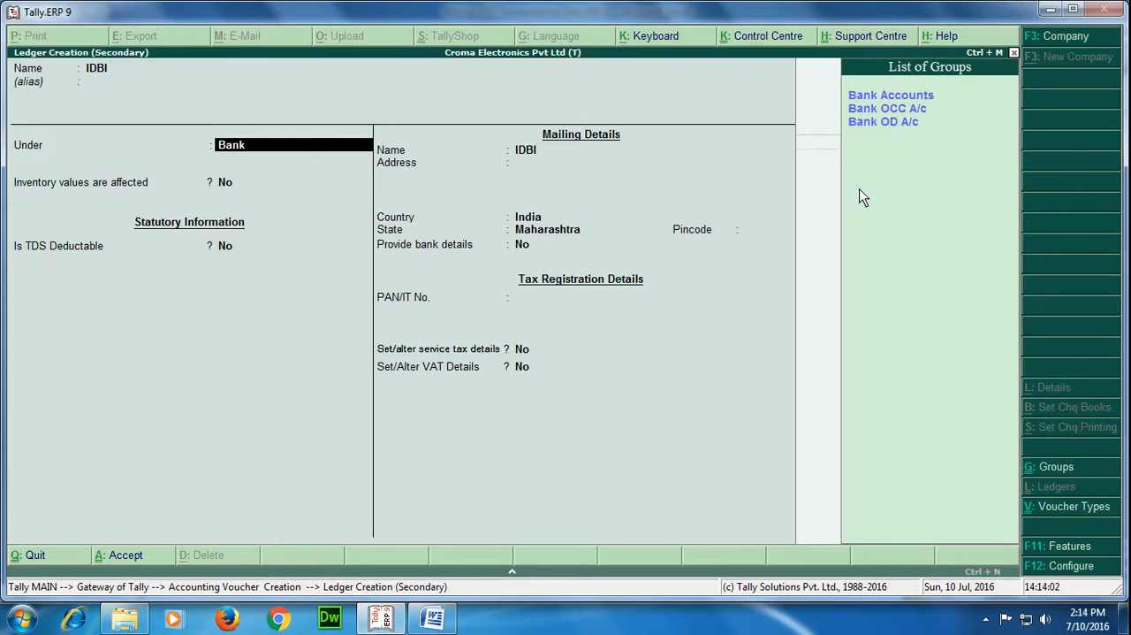
key(Return)
key(Return)
key(Return)
key(Return)
key(Return)
key(Return)
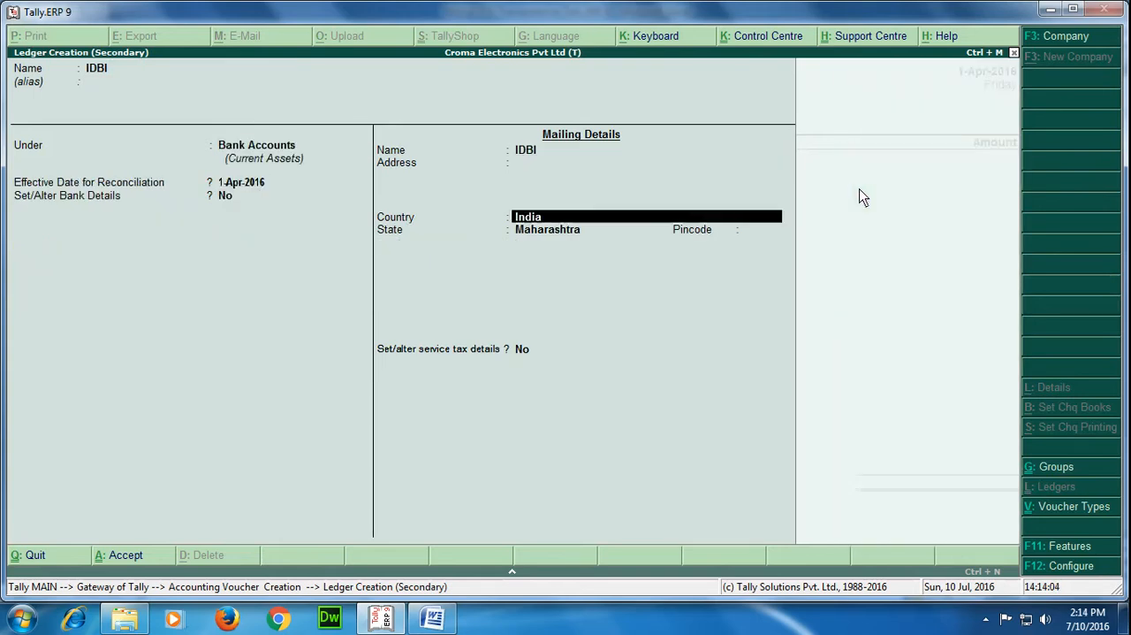
key(Return)
key(Return)
key(Return)
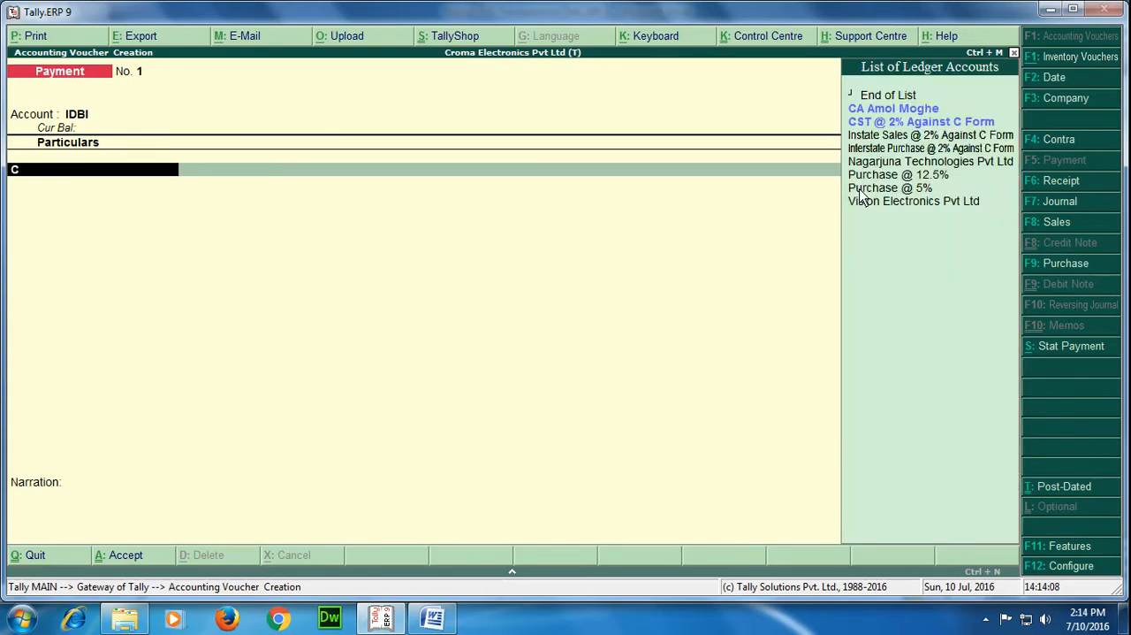
Pay 81,000 to the chartered accountant's ledger and allocate it as Agst Ref to bill 1
text(ca)
key(Return)
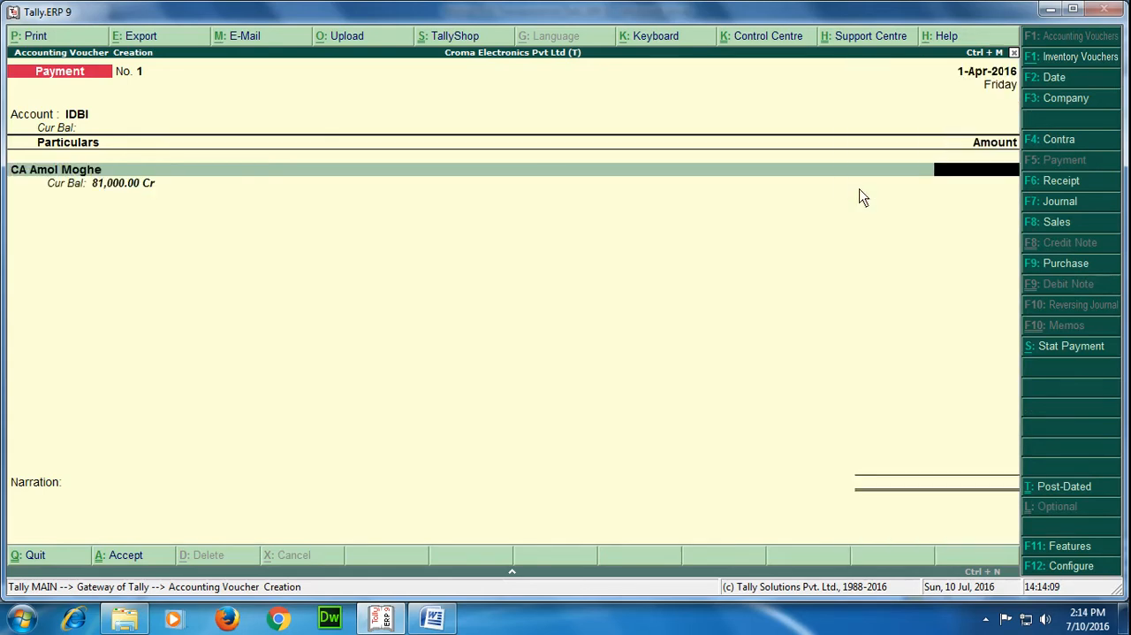
text(81000)
key(Return)
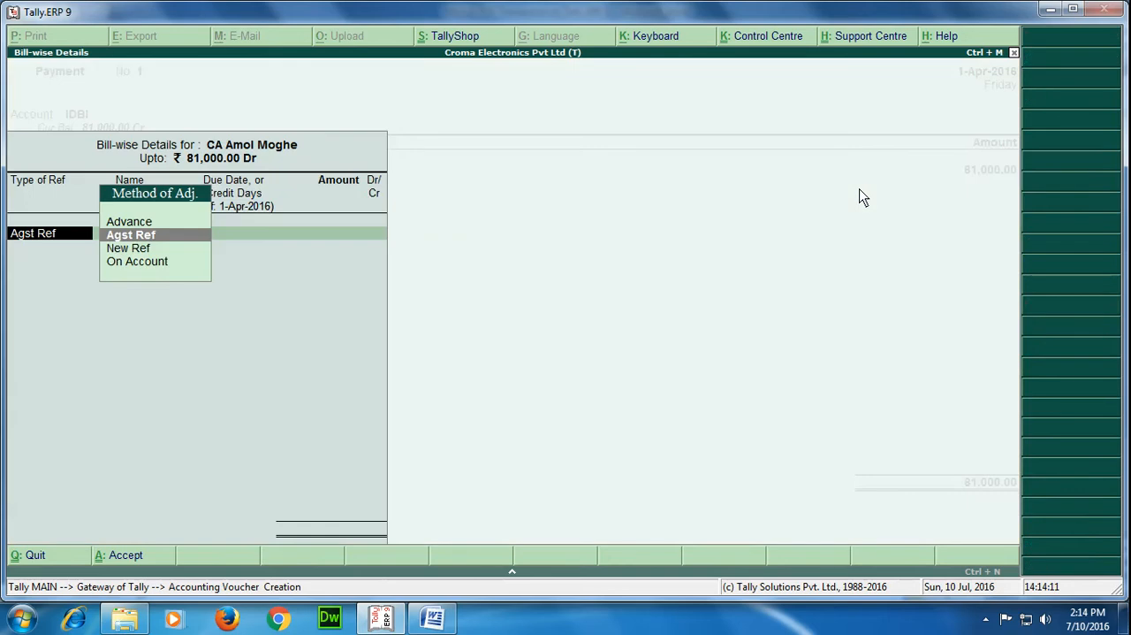
key(Return)
key(Return)
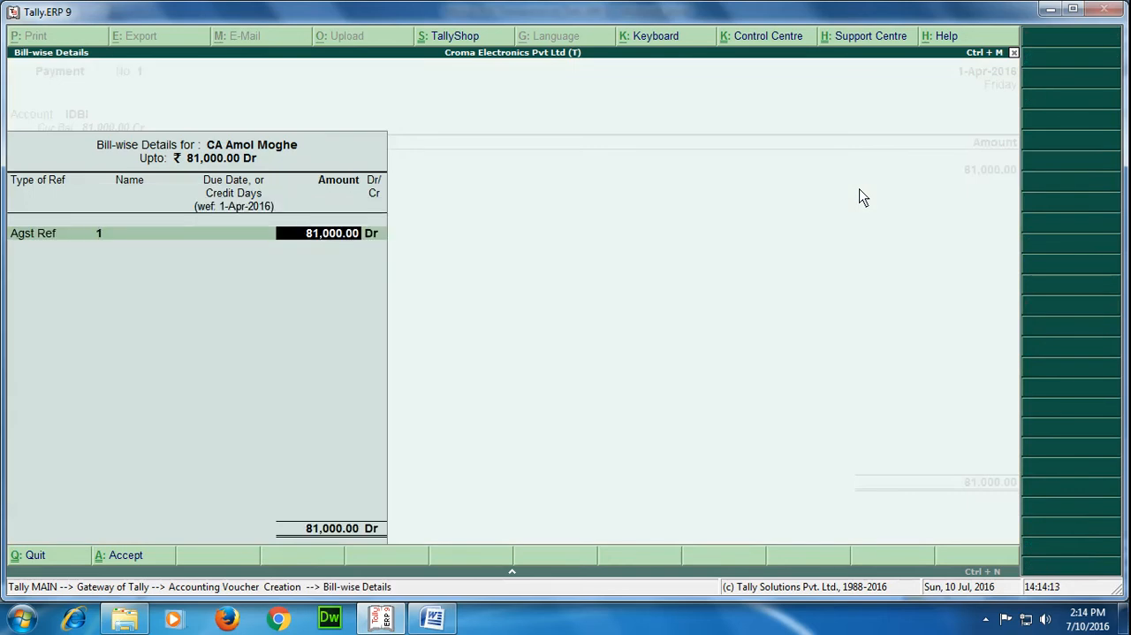
Complete the IDBI bank allocation as an A/c Payee cheque for 81,000 with instrument number 254869
key(Return)
key(Return)
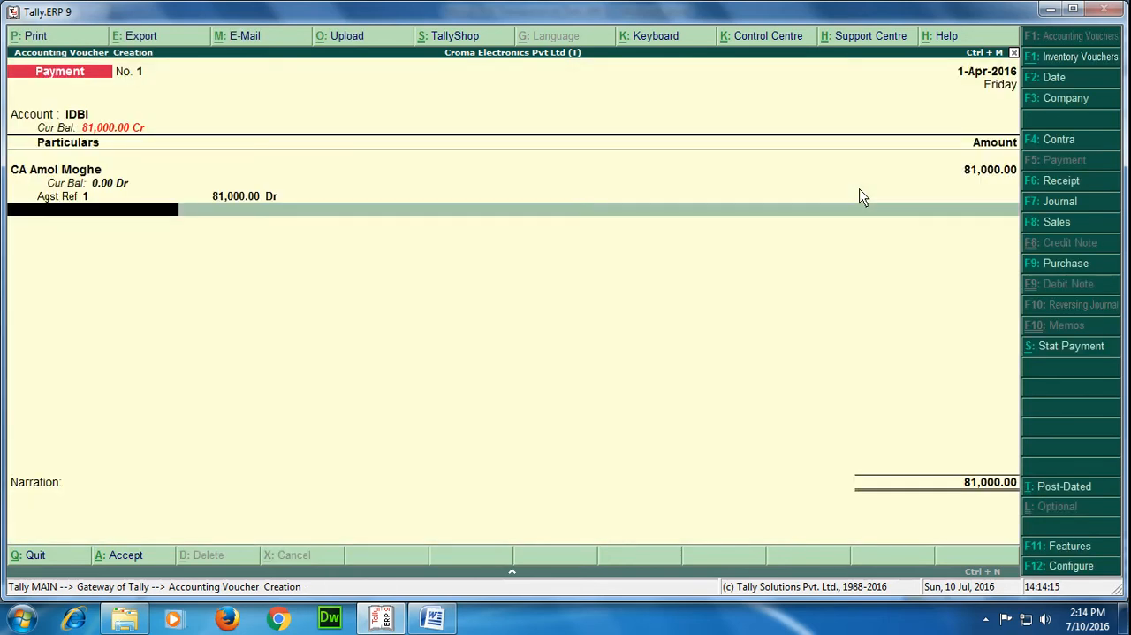
key(Return)
key(Return)
key(Return)
key(Return)
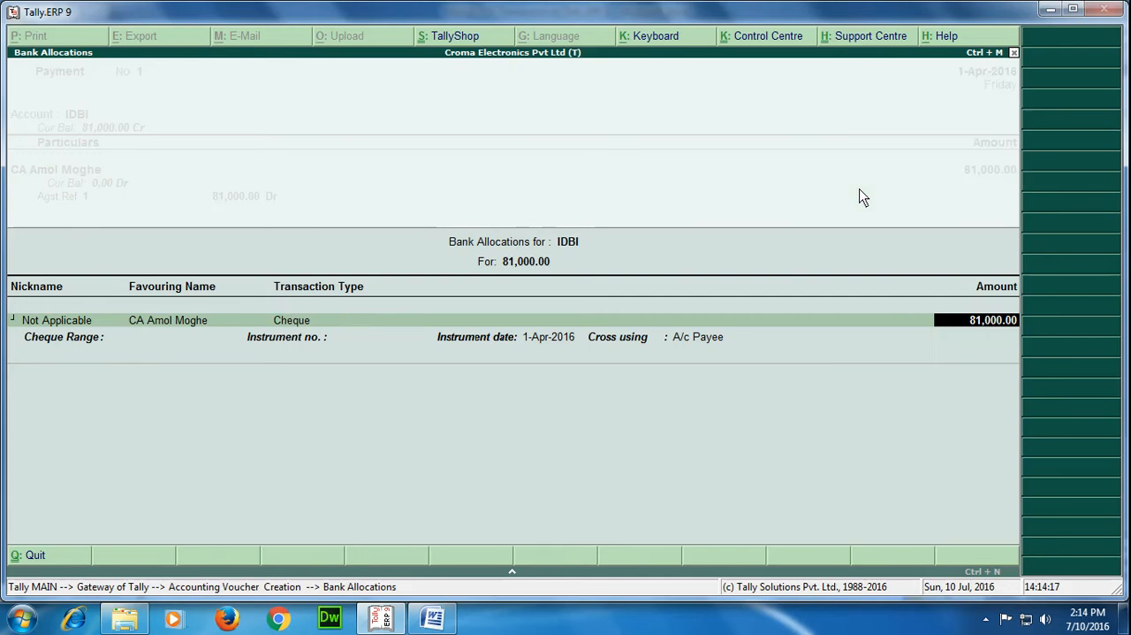
key(Return)
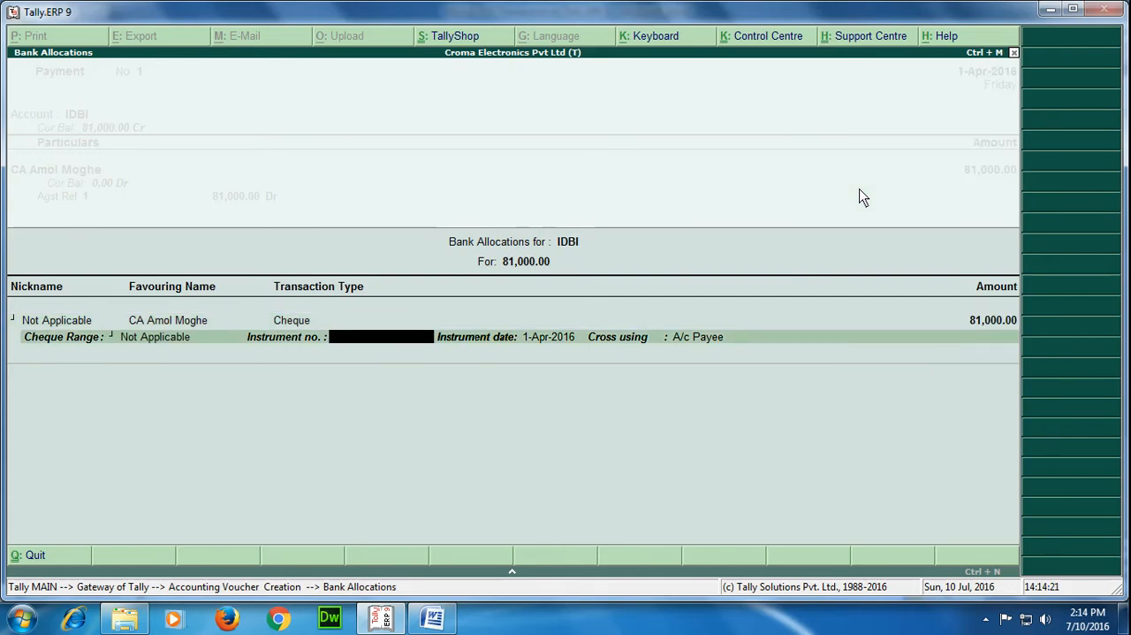
text(254869)
key(Return)
key(Return)
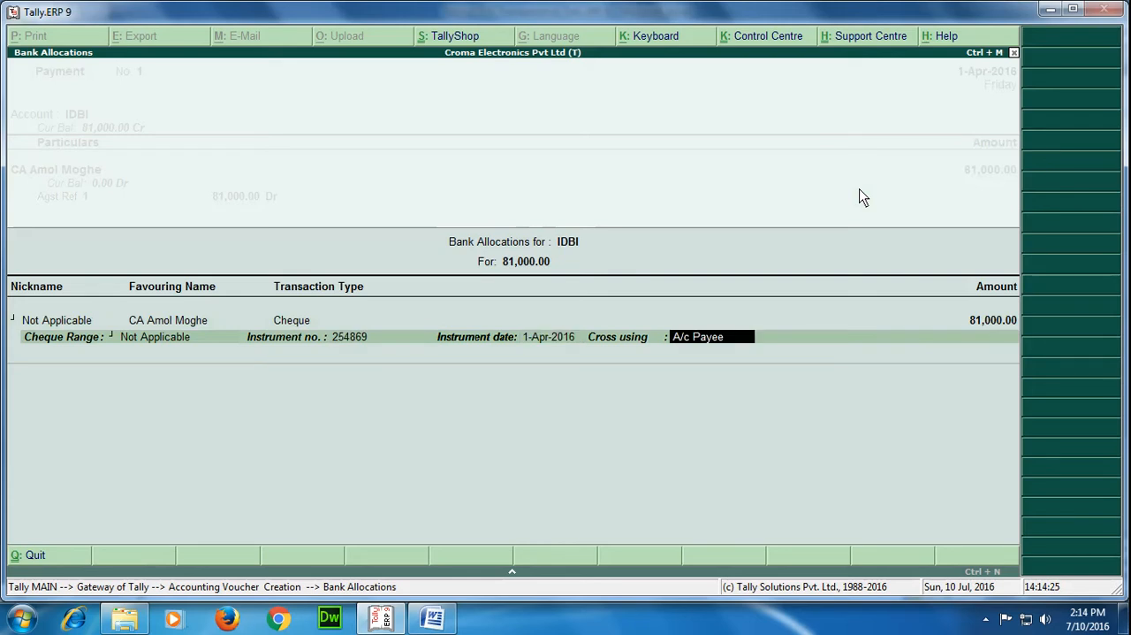
key(Return)
Enter the narration "being professional fees paid." and save the payment voucher
text(b)
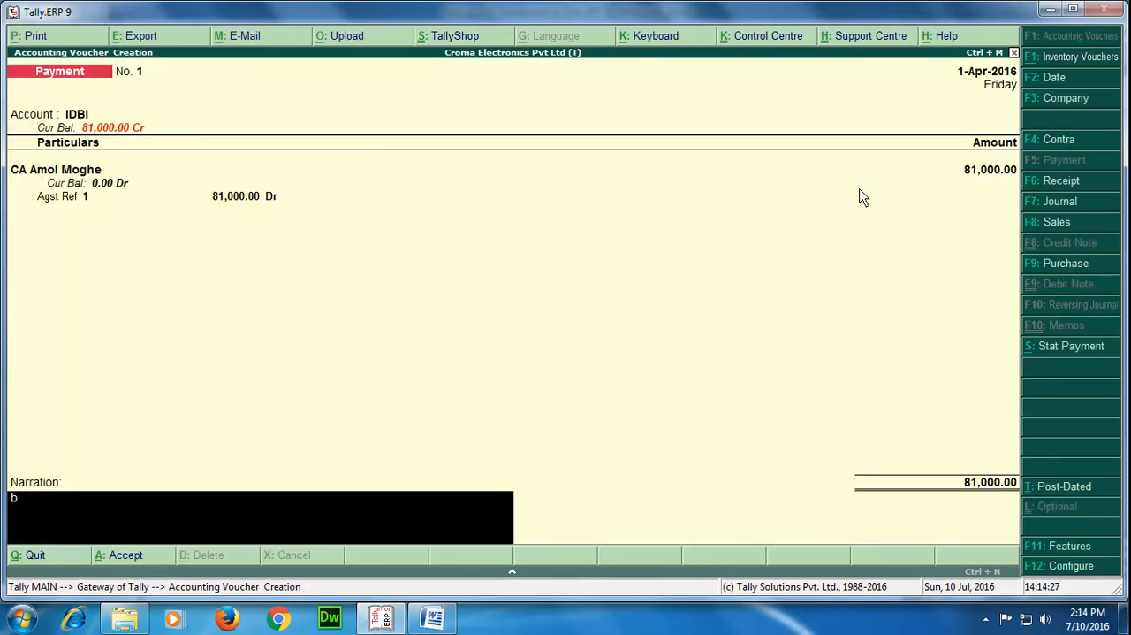
text(eing professional fees)
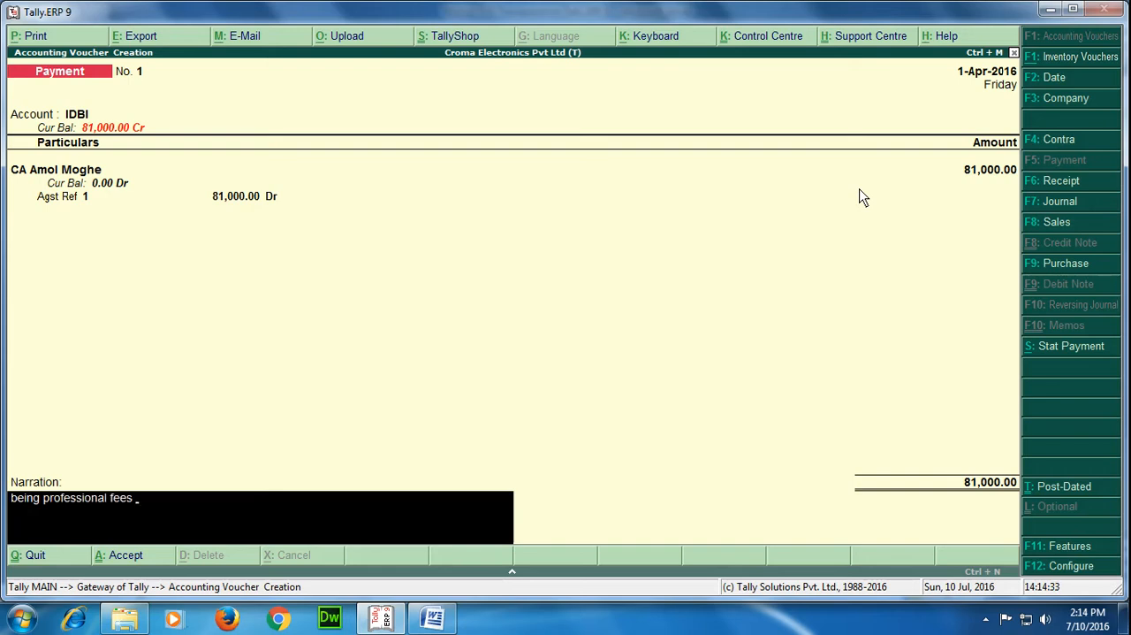
text( paid.)
key(Return)
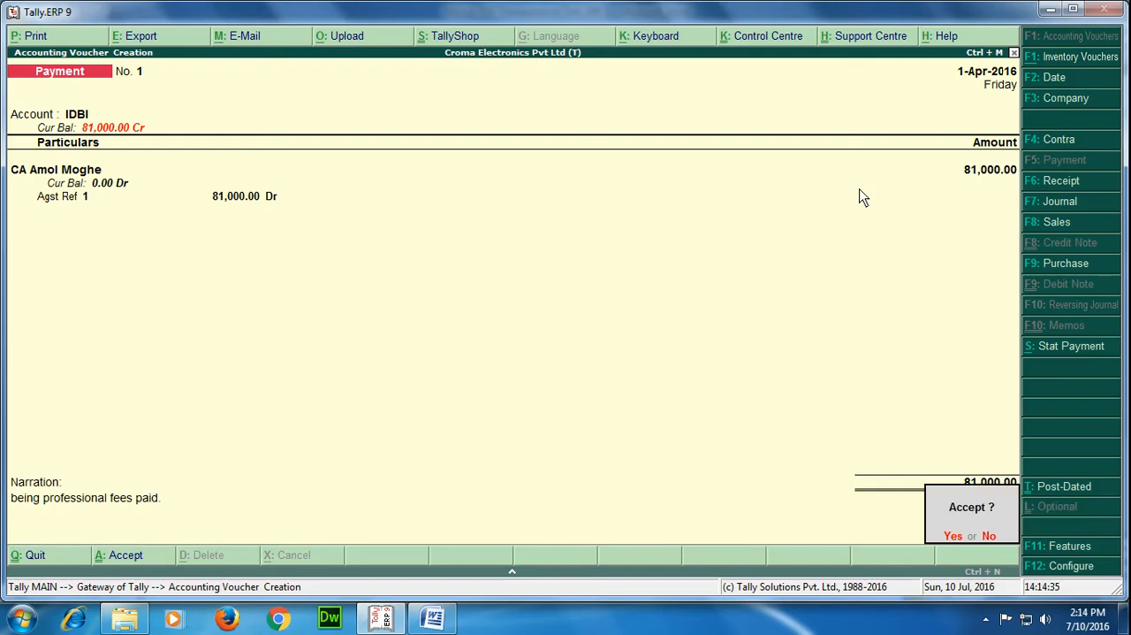
key(Return)
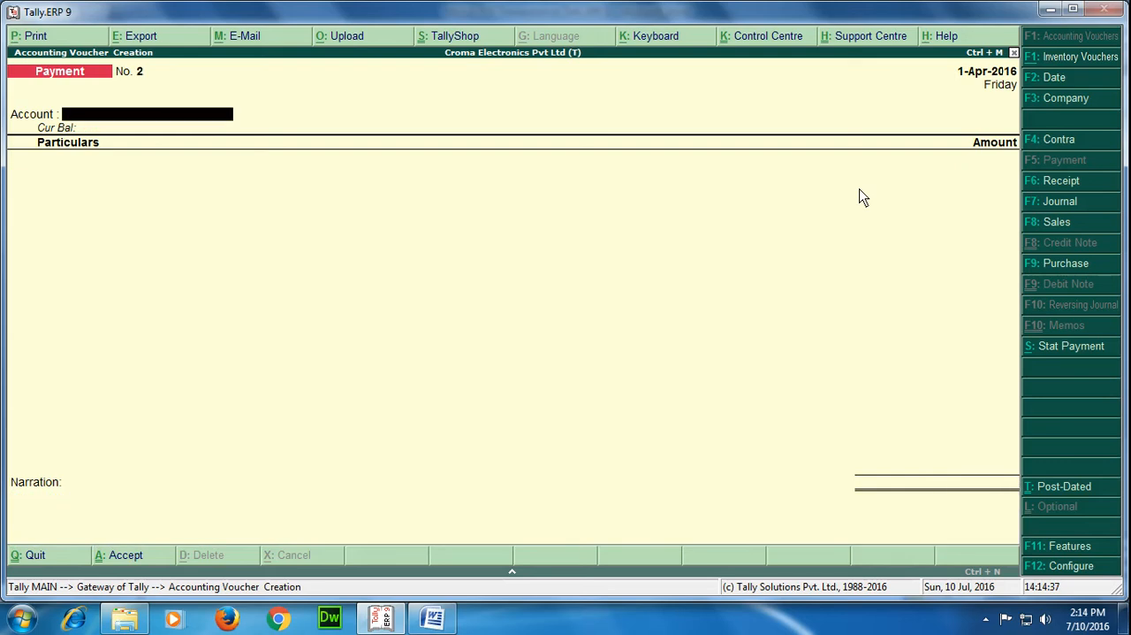
Leave voucher entry and open the Form 26Q TDS return among the statutory reports
key(Escape)
key(Return)
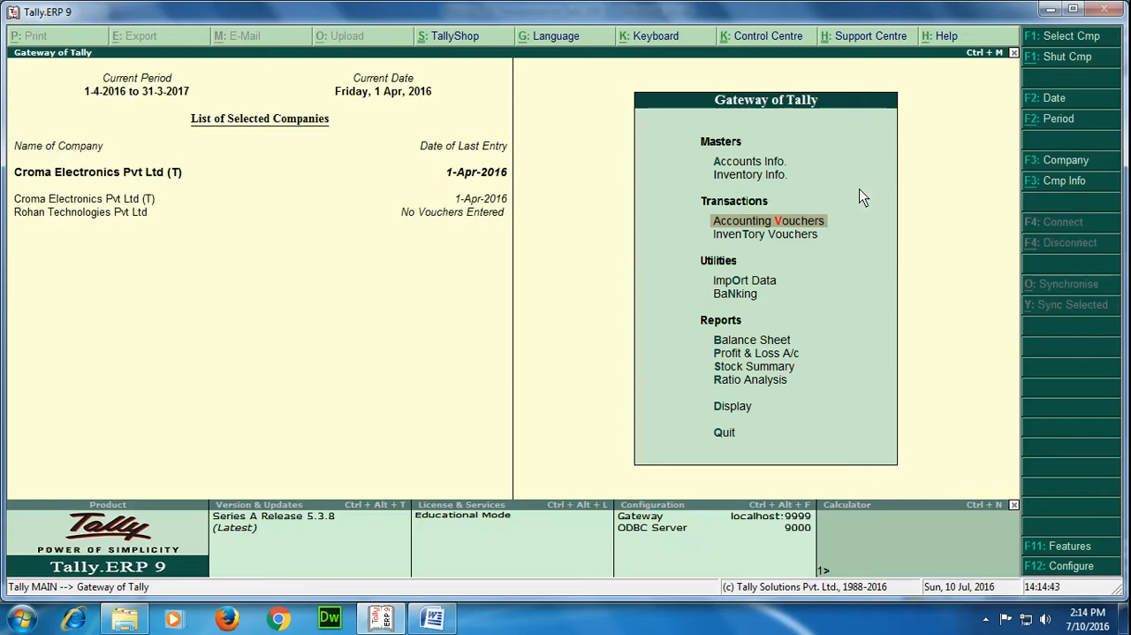
key(Down)
key(Down)
key(Down)
key(Down)
key(Down)
key(Down)
key(Down)
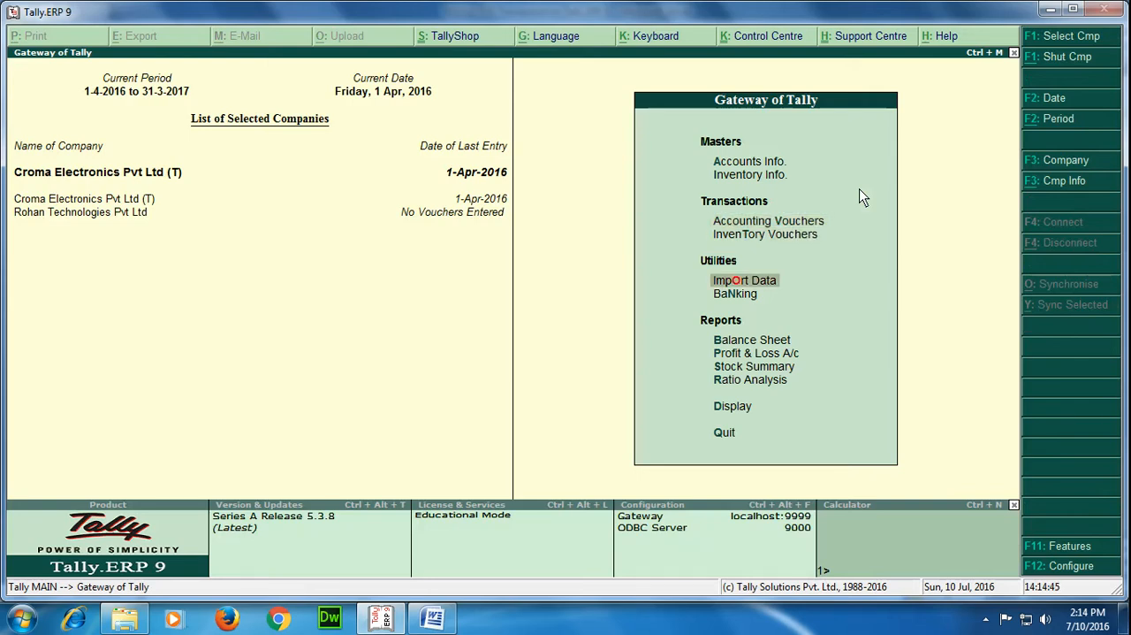
key(Down)
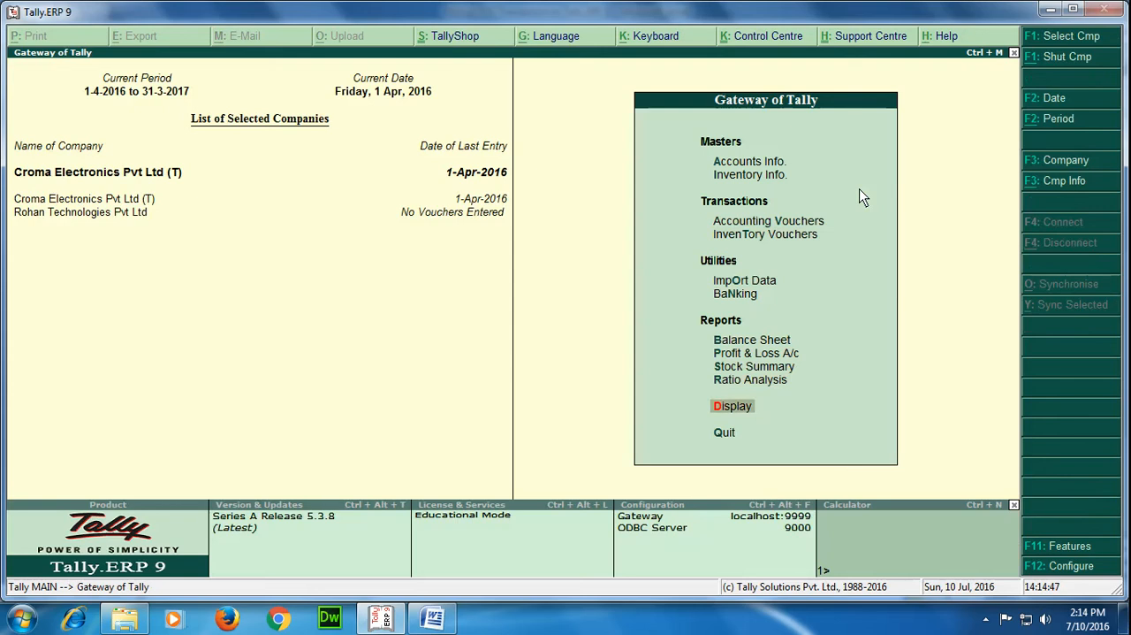
key(Return)
key(Down)
key(Down)
key(Down)
key(Down)
key(Down)
key(Down)
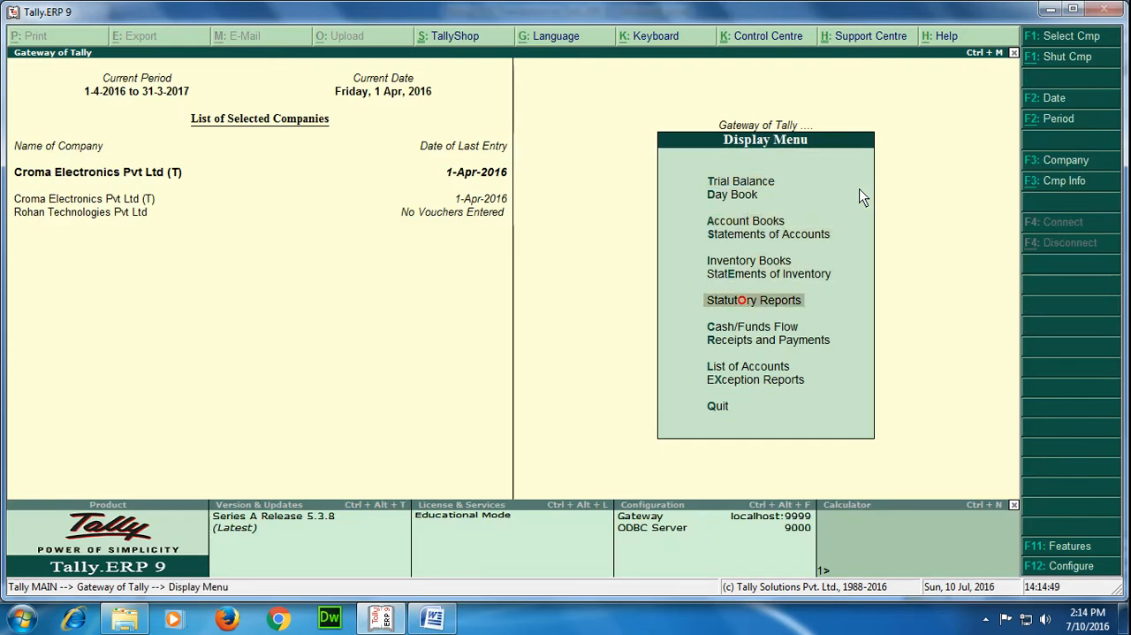
key(Return)
key(Down)
key(Down)
key(Return)
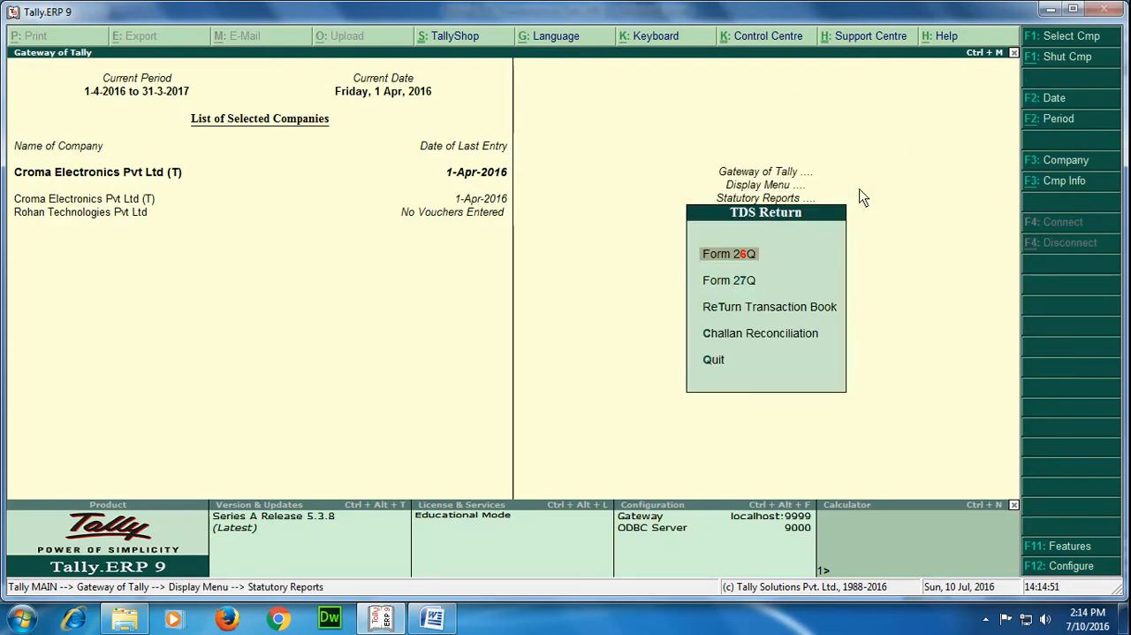
key(Return)
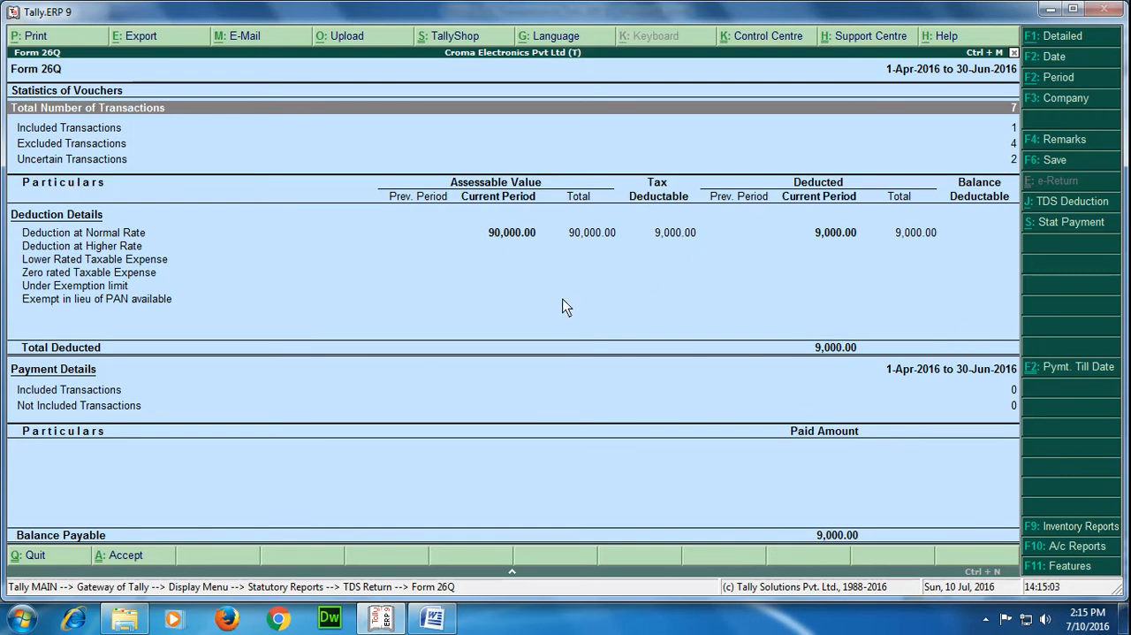
click(1065, 228)
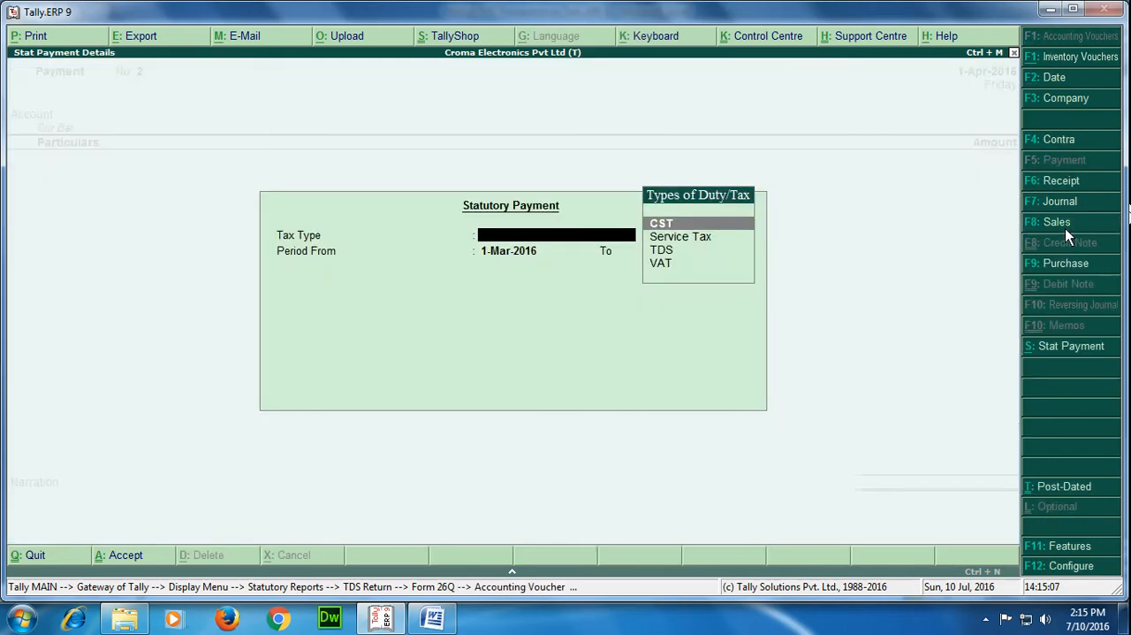
key(Down)
key(Down)
key(Return)
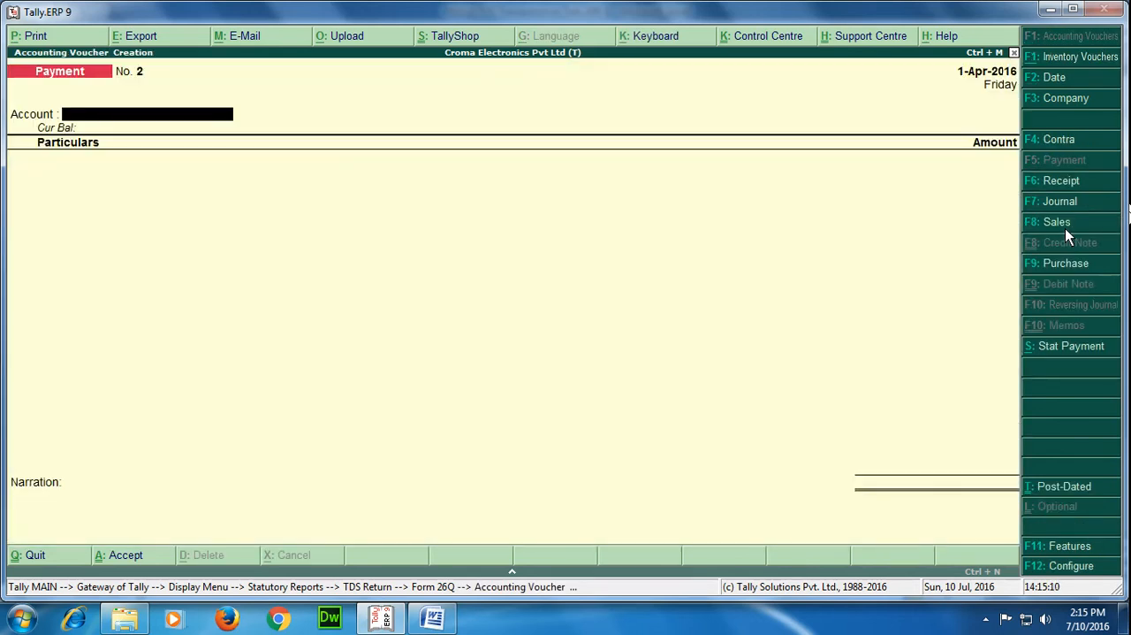
key(Escape)
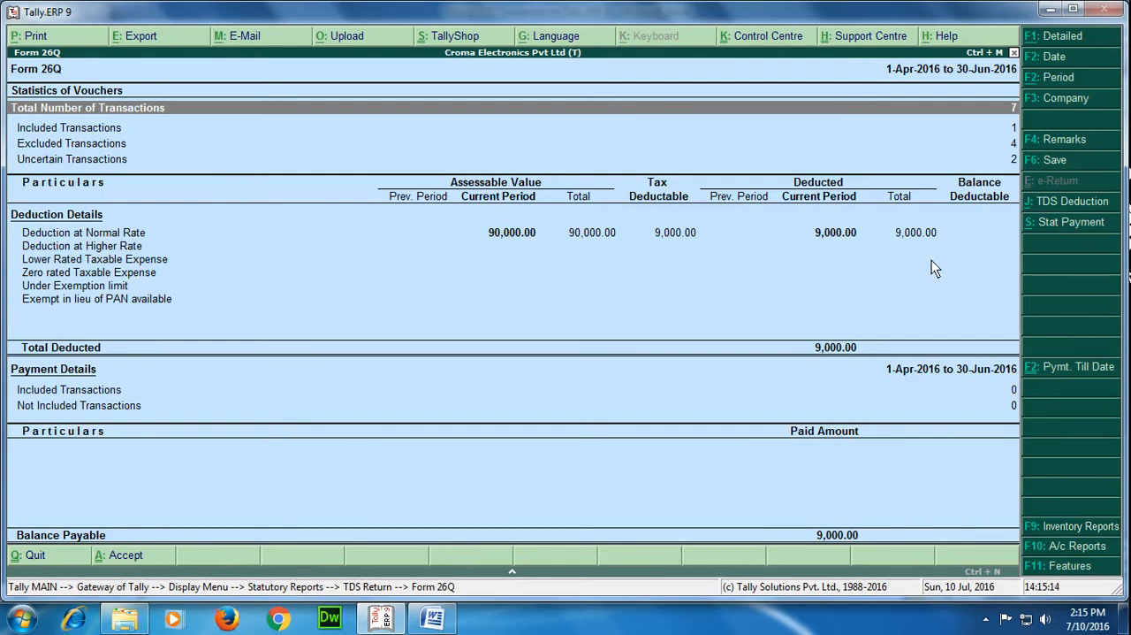
Start a TDS statutory payment from Form 26Q for the period 1-Apr-2016 to 1-Apr-2016, deducted till 1-4-2016
click(1046, 227)
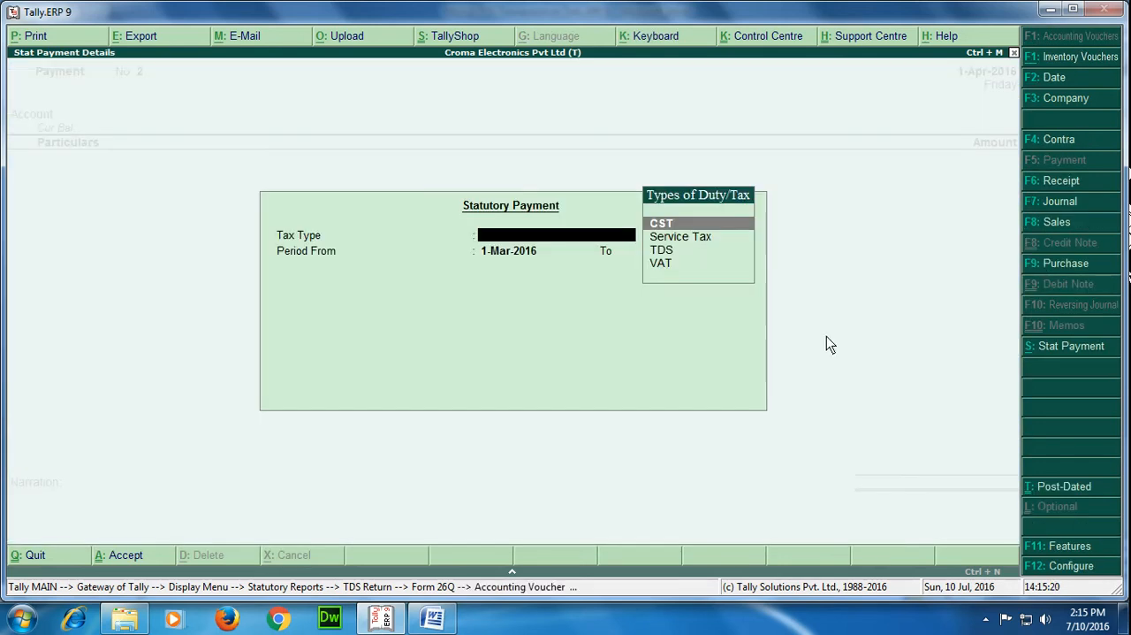
key(Down)
key(Down)
key(Return)
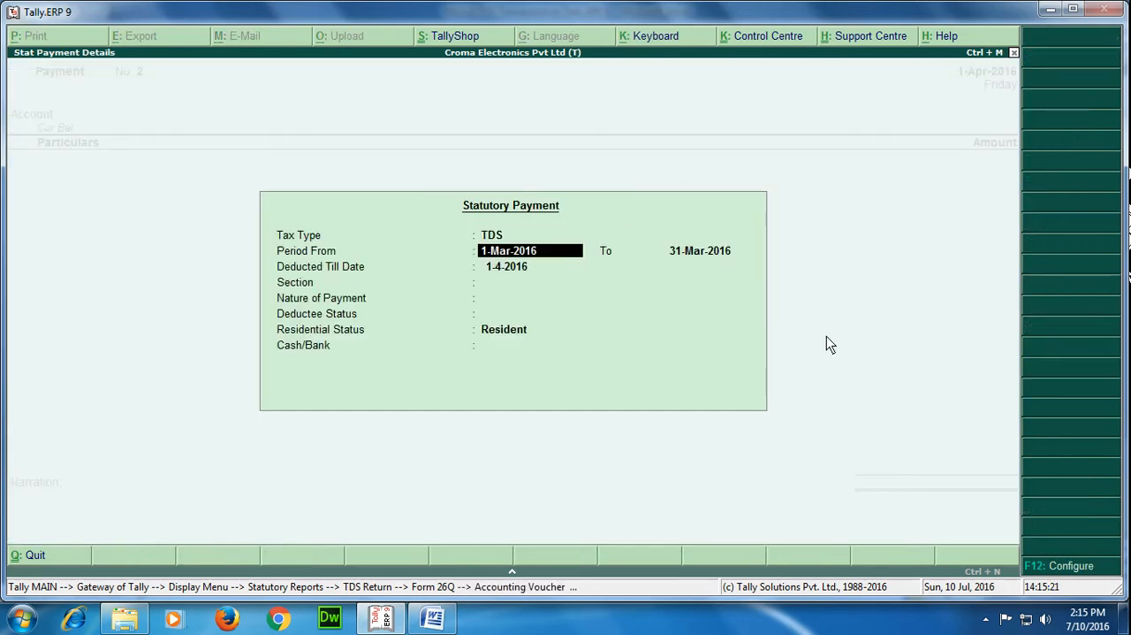
text(1/4/16)
key(Return)
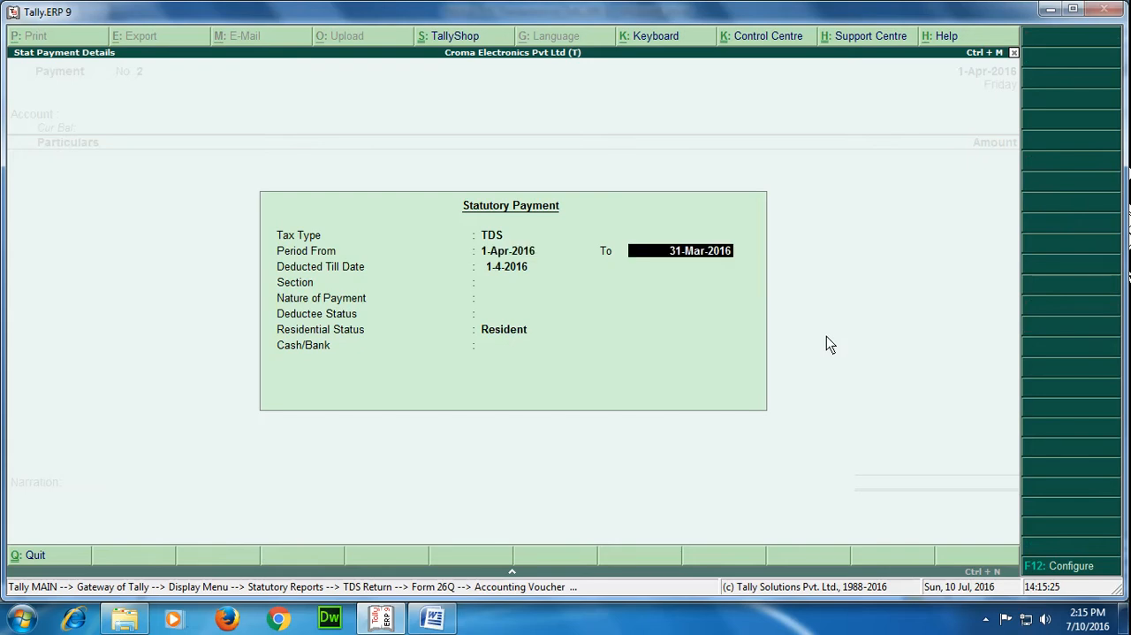
text(1/4/16)
key(Return)
key(Return)
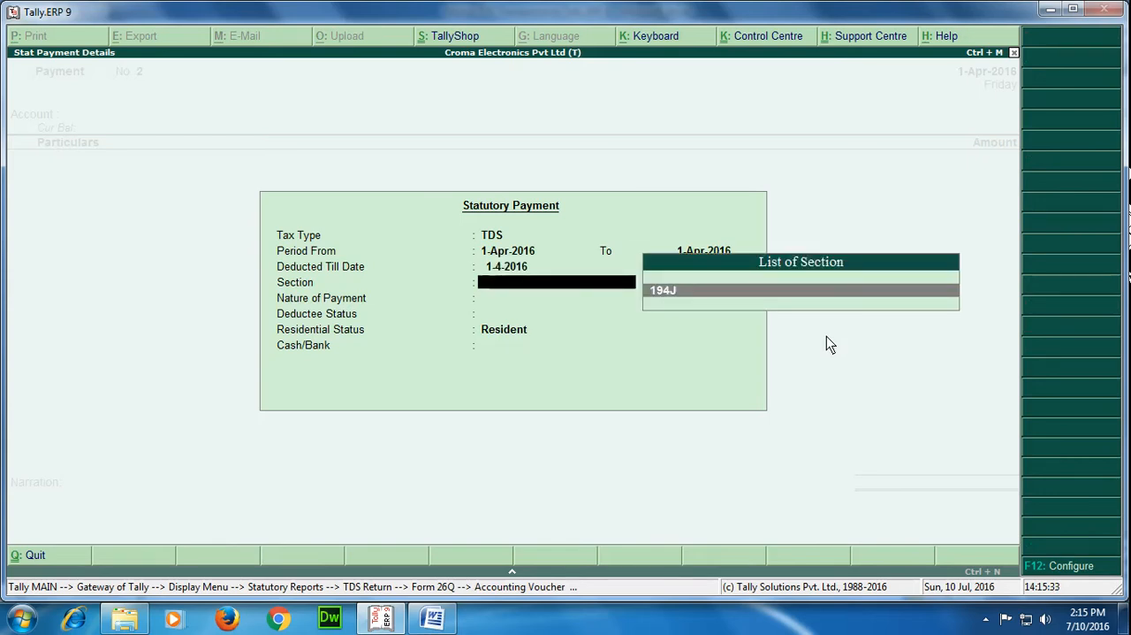
Fill the statutory payment with section 194J, Professional Fees, Non Company deductee status, Resident and IDBI, and accept the amount
key(Return)
key(Return)
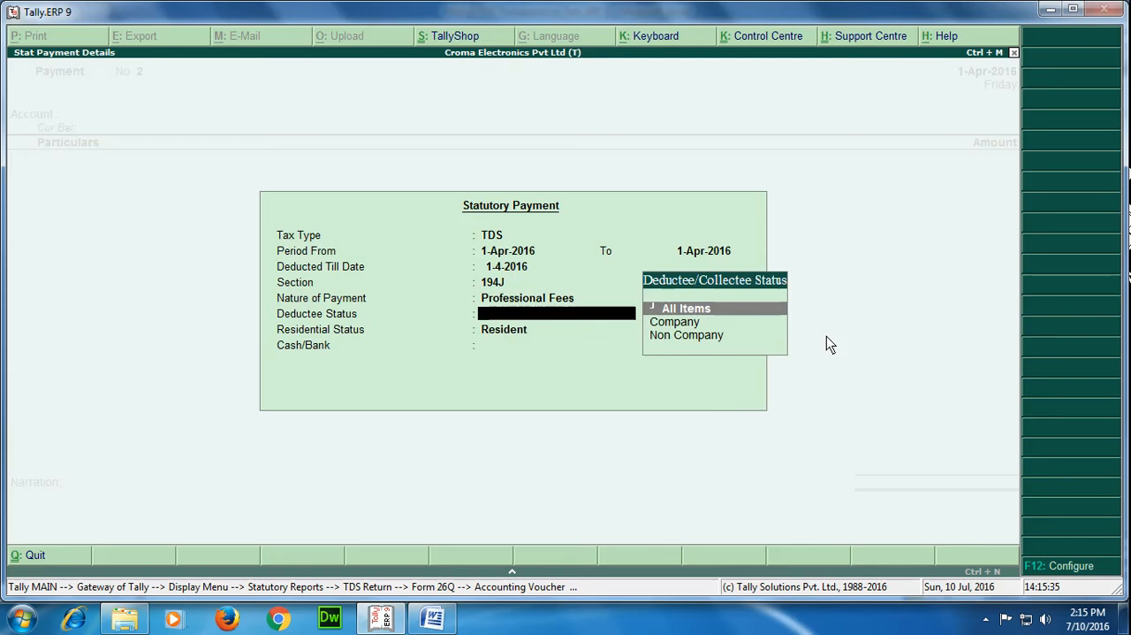
key(Down)
key(Down)
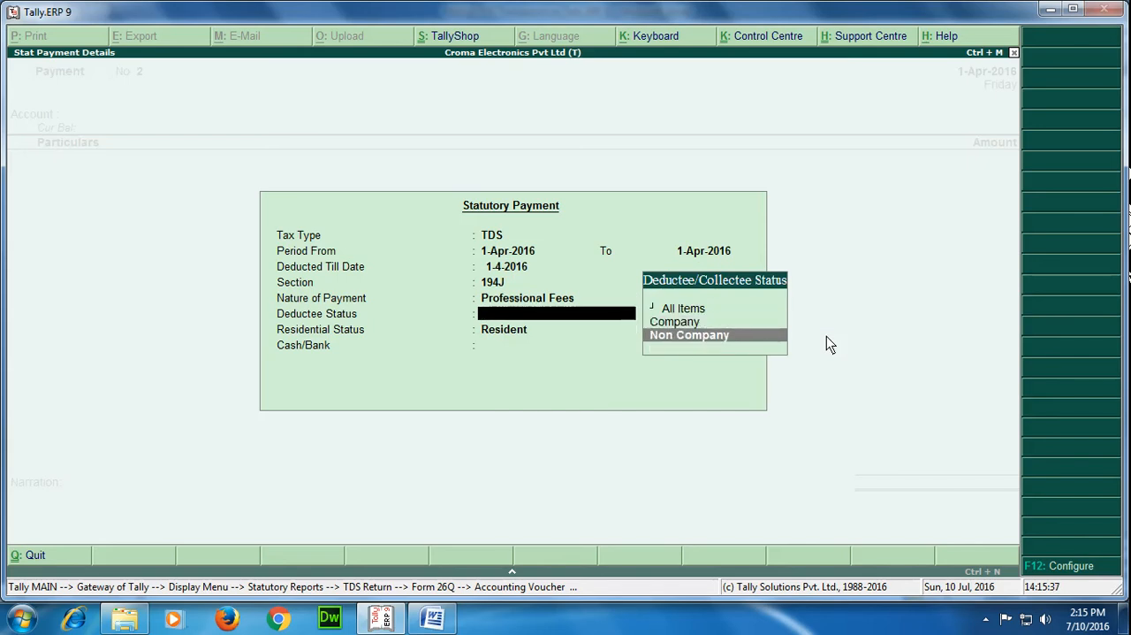
key(Return)
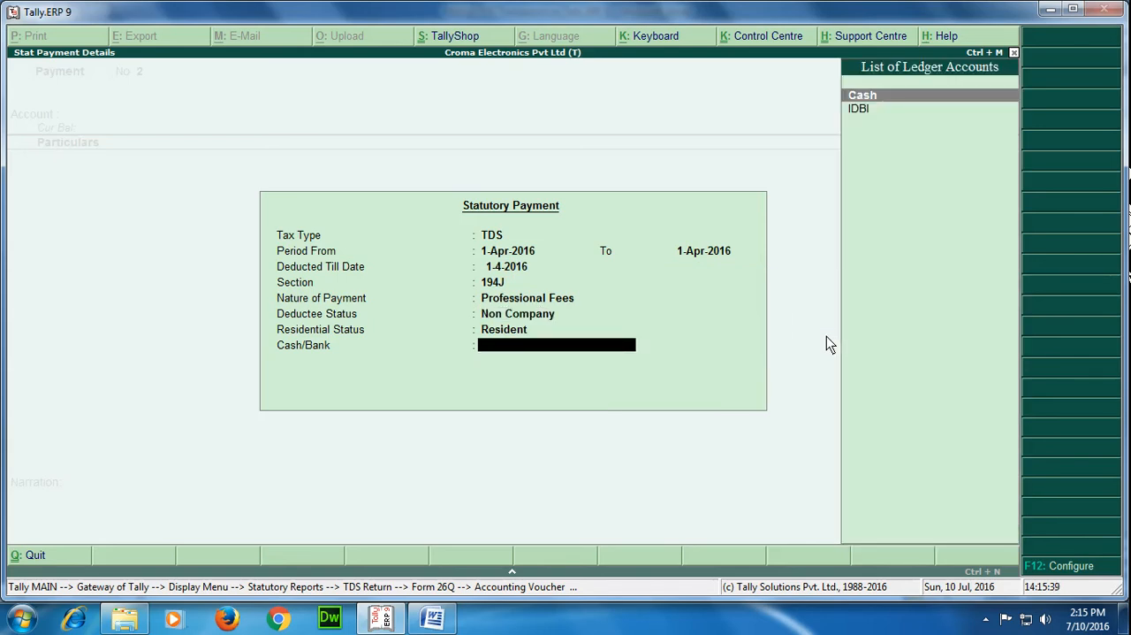
key(Down)
key(Return)
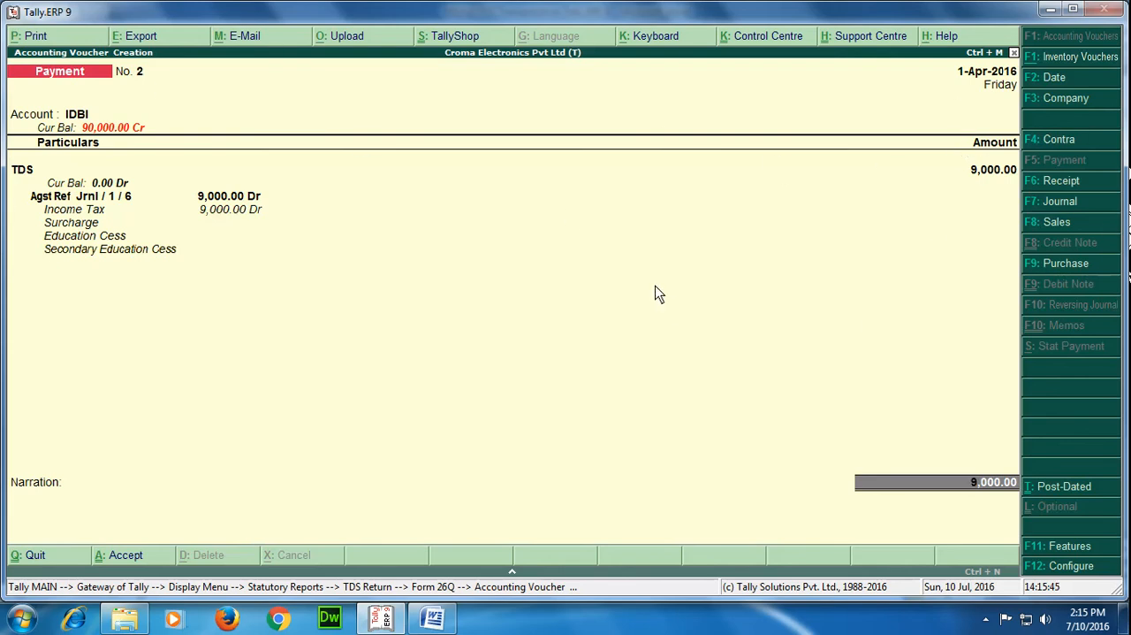
key(Return)
key(Return)
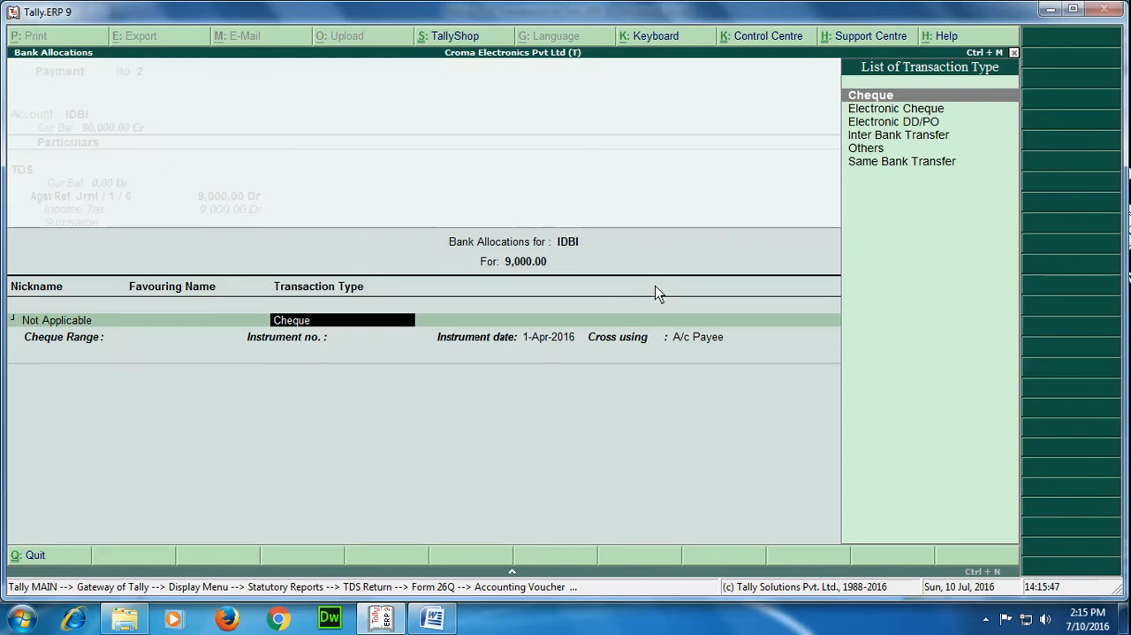
key(Down)
key(Down)
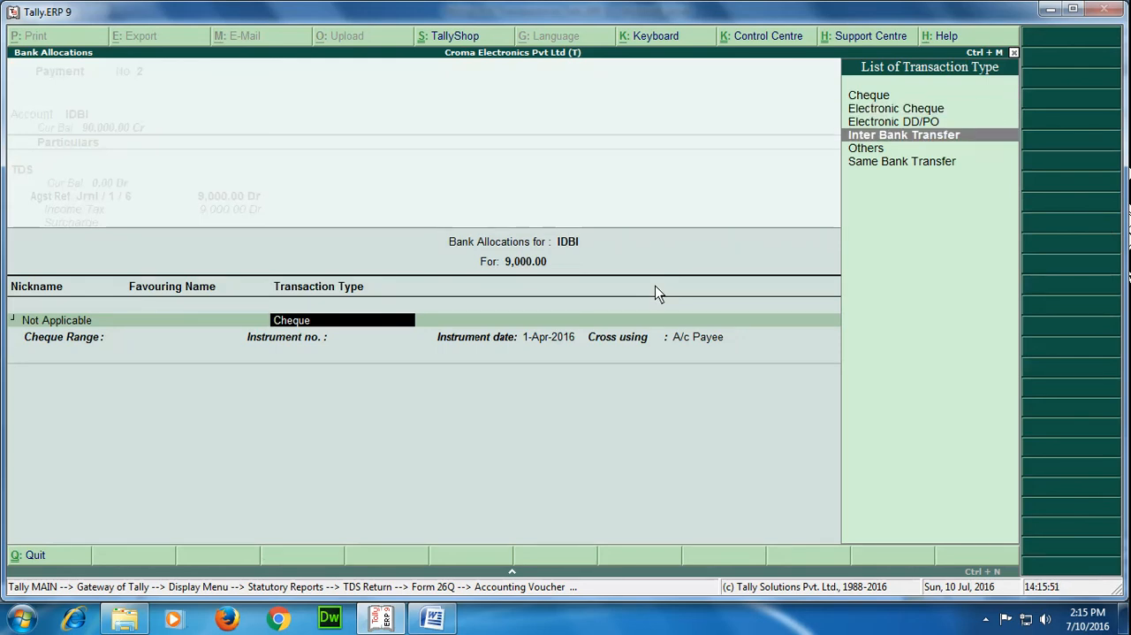
key(Up)
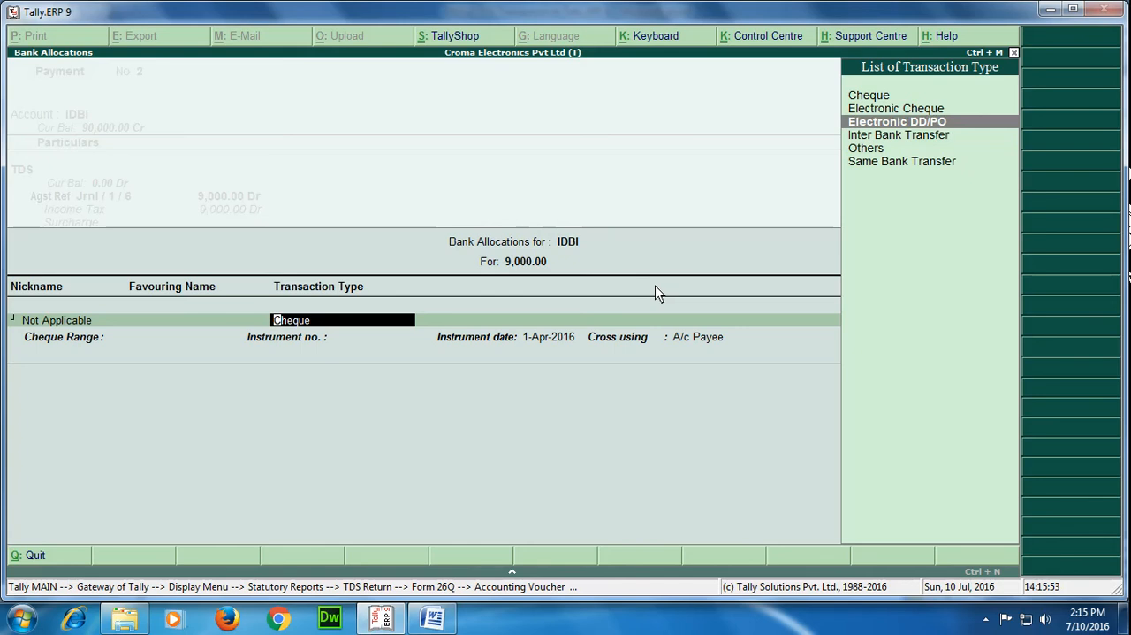
key(Down)
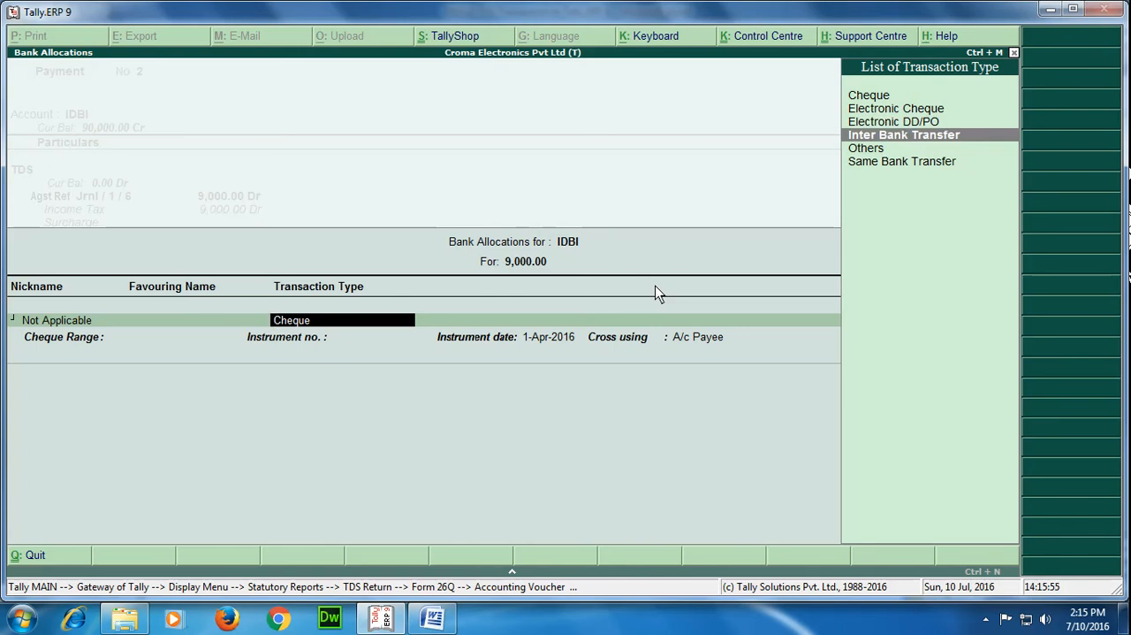
key(Return)
key(Return)
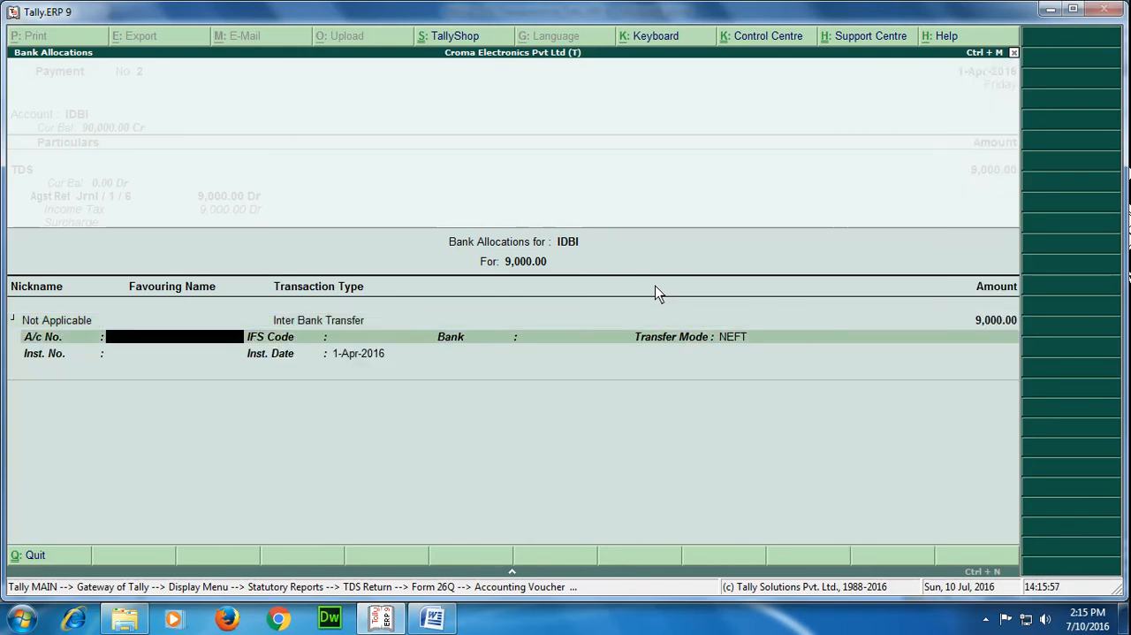
key(BackSpace)
key(BackSpace)
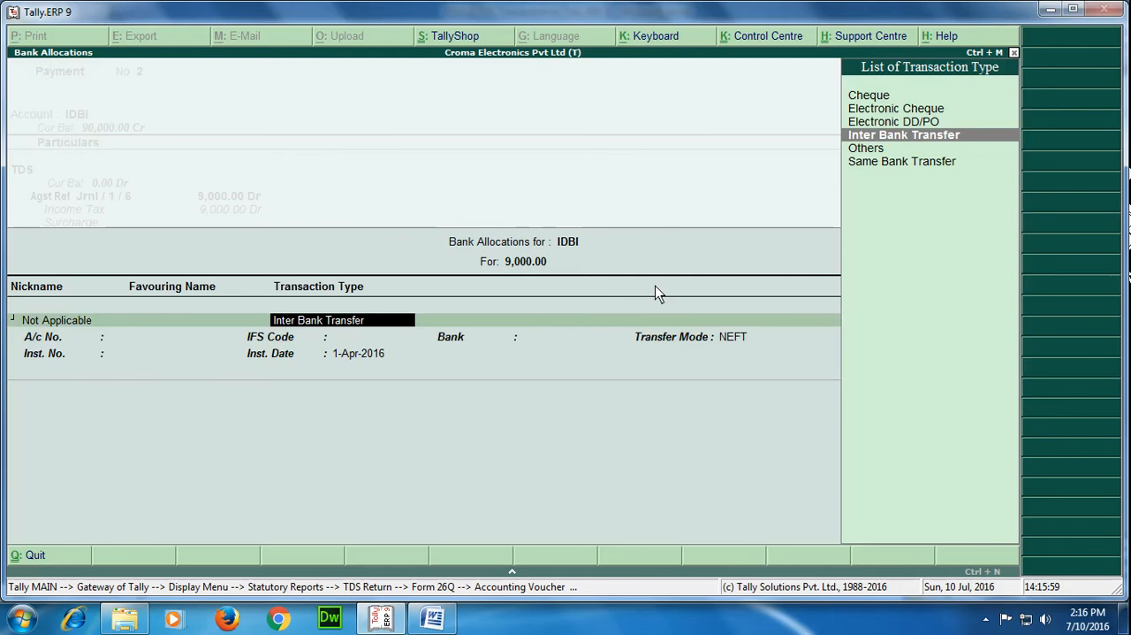
Allocate the 9,000 IDBI payment as Electronic DD/PO with instrument number 254053
key(Up)
key(Return)
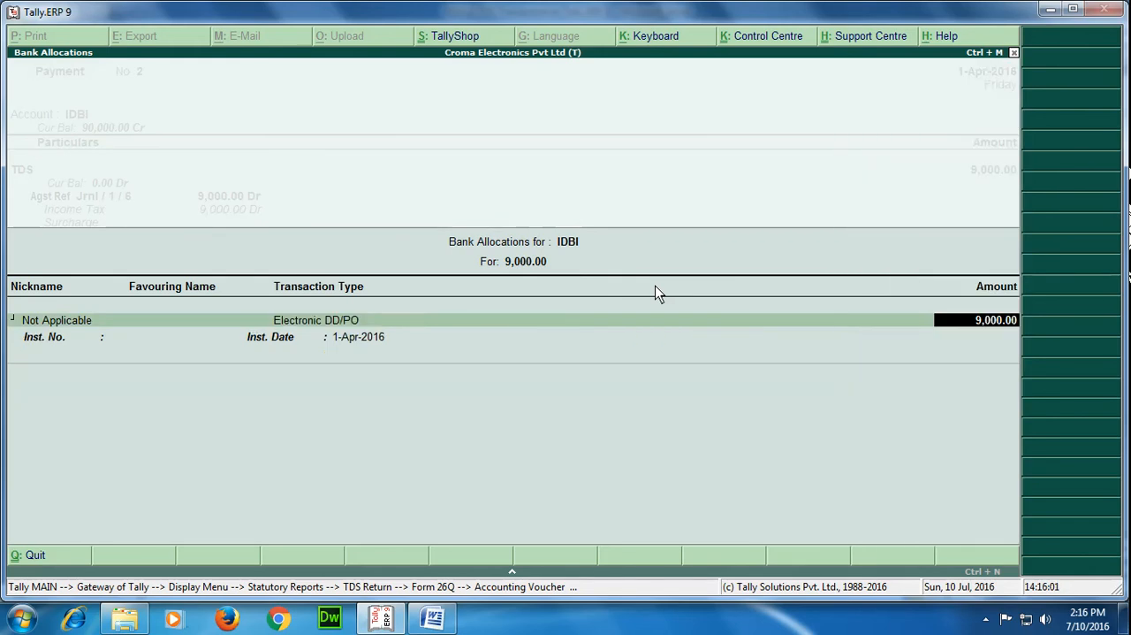
key(Return)
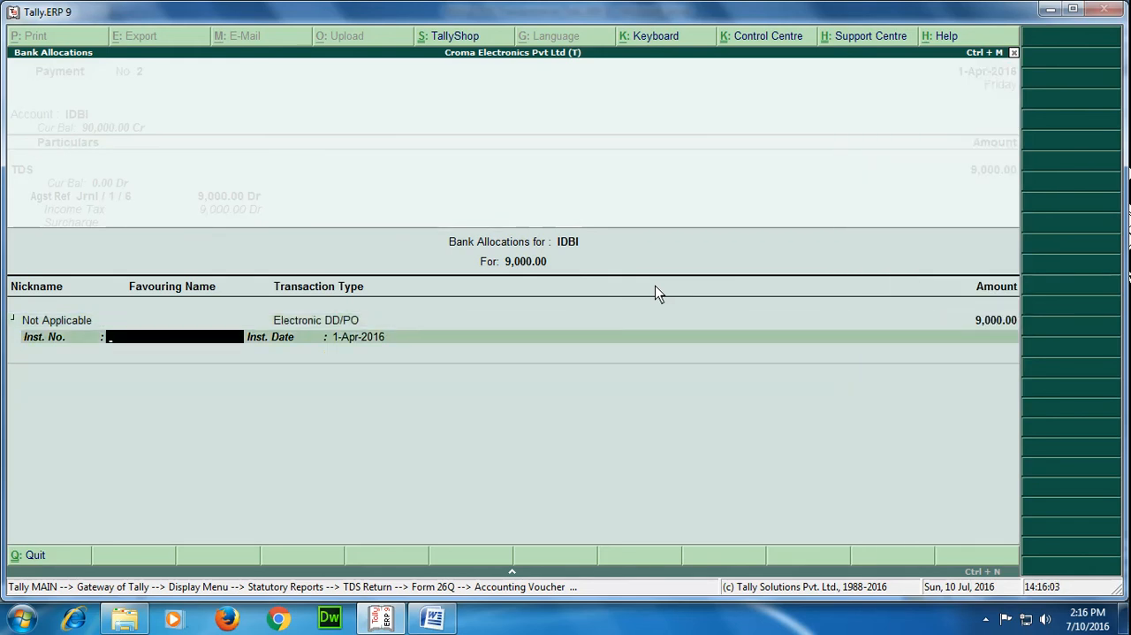
text(254053)
key(Return)
key(Return)
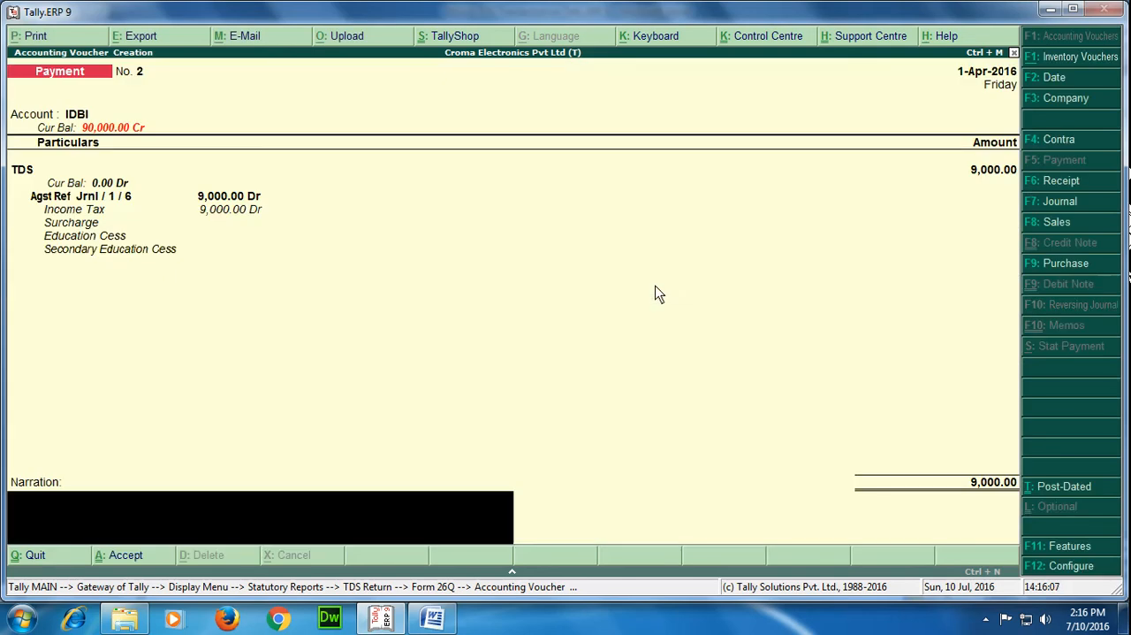
Enter the narration "being TDS payment made to Bank." and save the TDS payment voucher
text(being TDS payment)
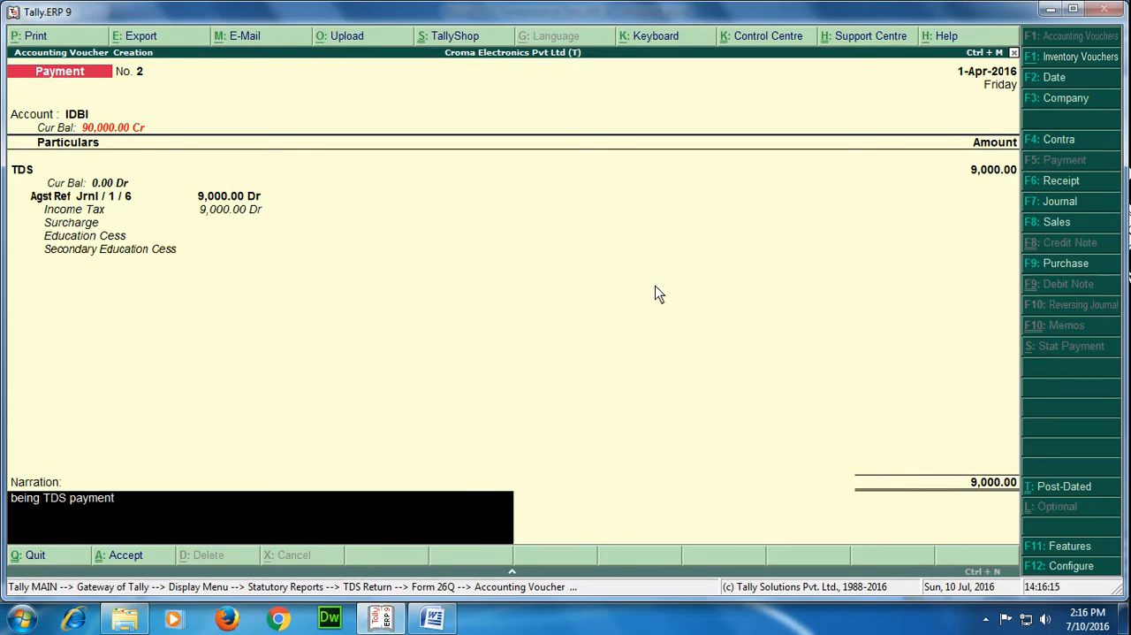
text( made to Bank.)
key(Return)
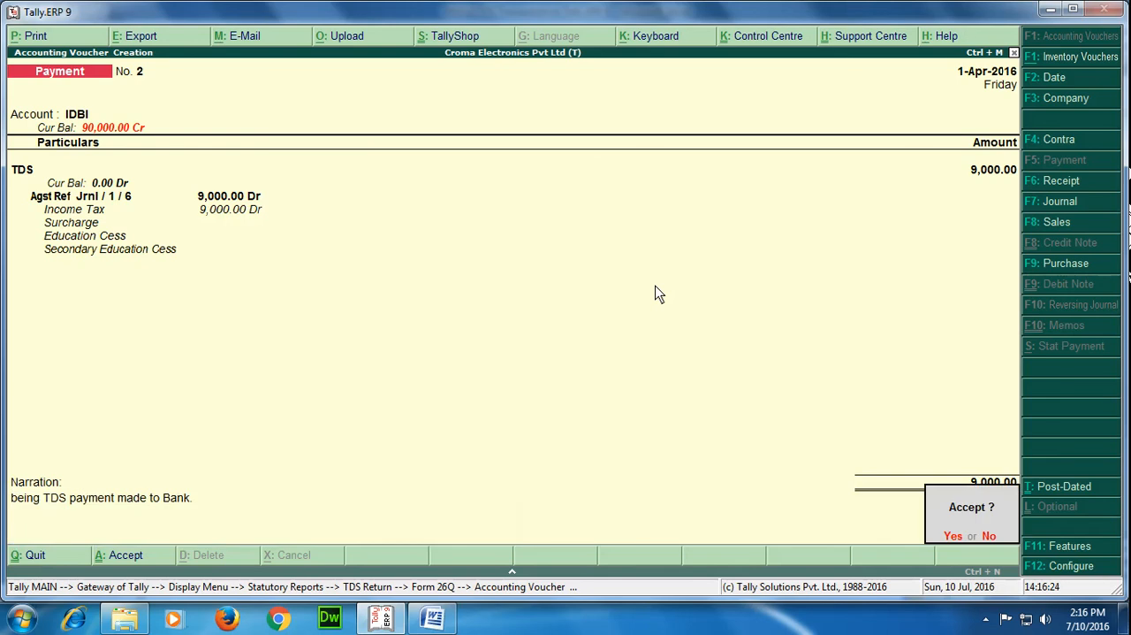
key(Return)
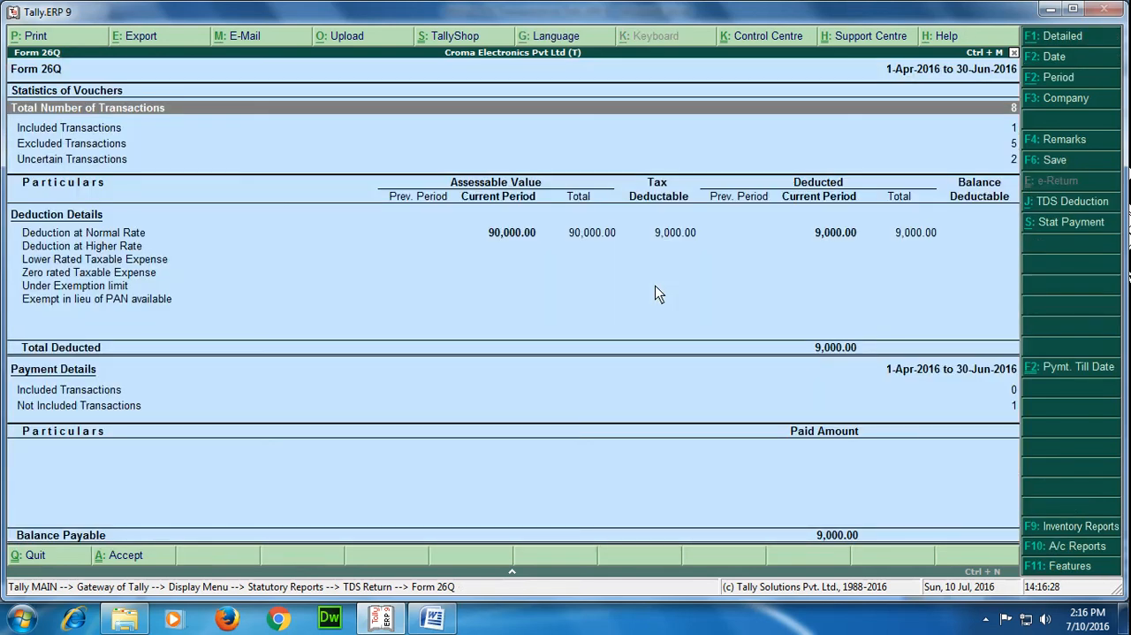
Close Form 26Q and display the chartered accountant's ledger vouchers from the account books
key(Escape)
key(Escape)
key(Escape)
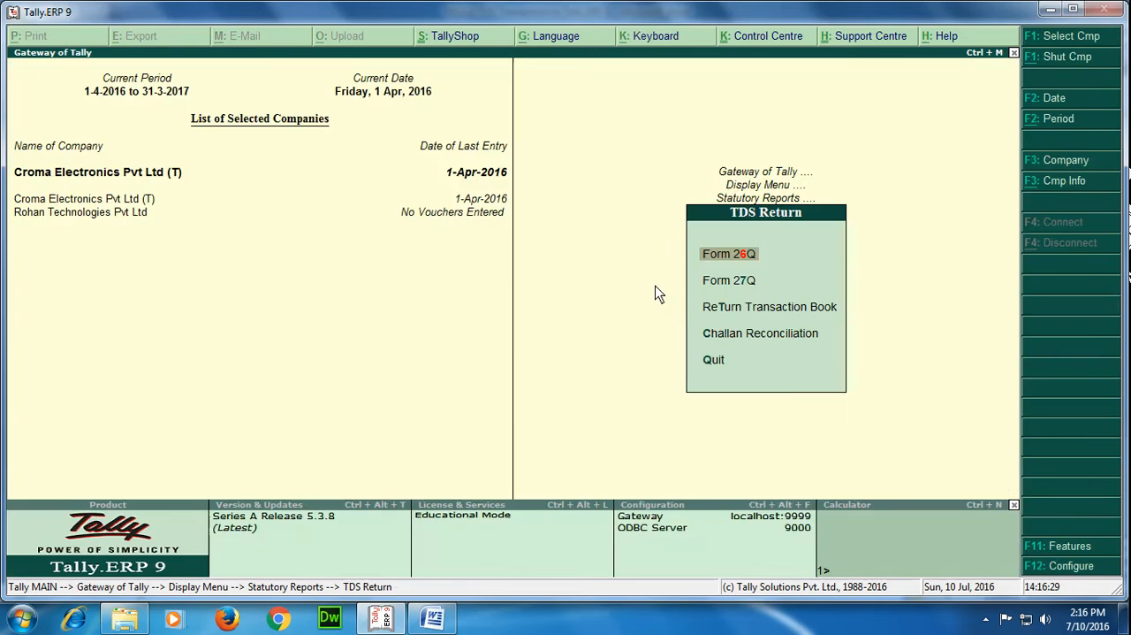
key(Up)
key(Up)
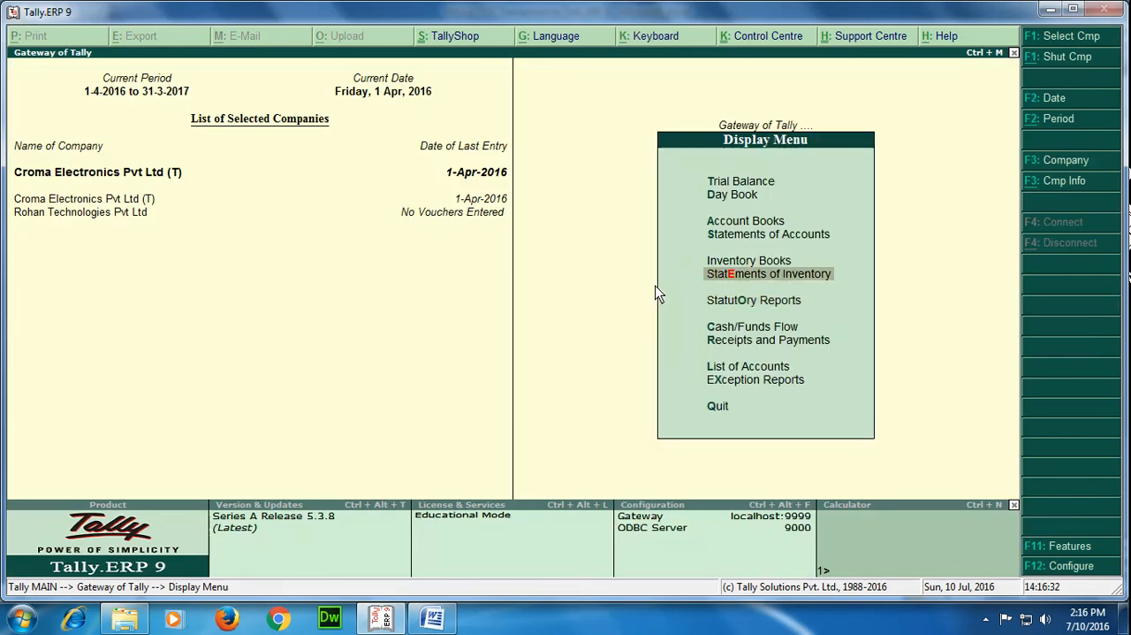
key(Escape)
key(Up)
key(Up)
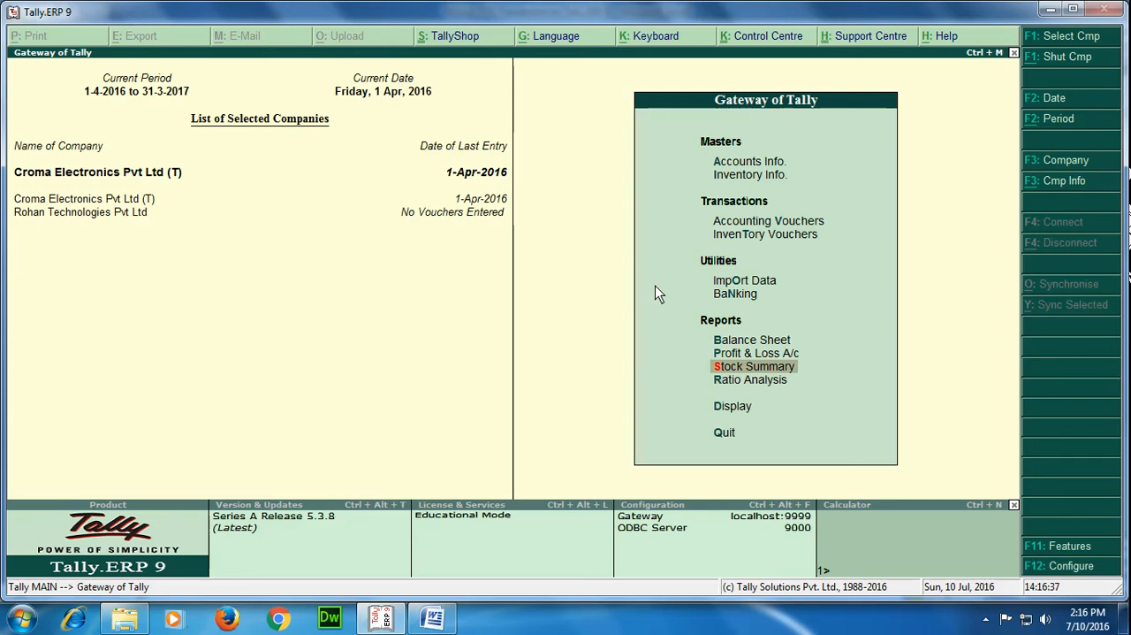
key(Up)
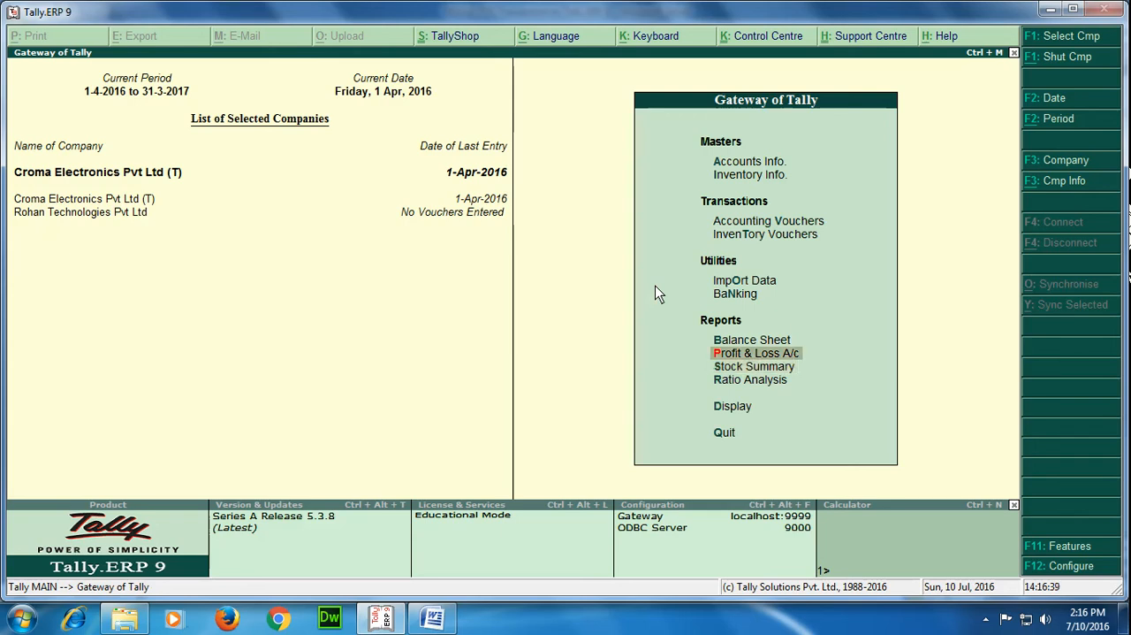
key(Down)
key(Down)
key(Down)
key(Return)
key(Down)
key(Return)
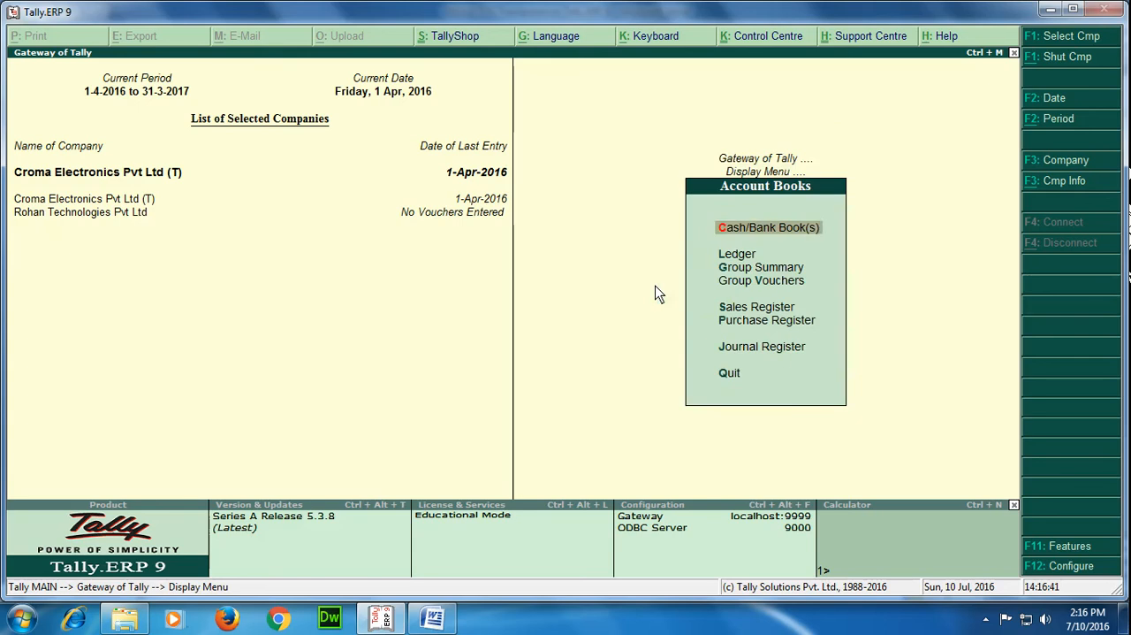
key(Down)
key(Return)
Examine the Professional Fees journal voucher and the IDBI payment voucher from the chartered accountant's ledger, and close that ledger
key(Return)
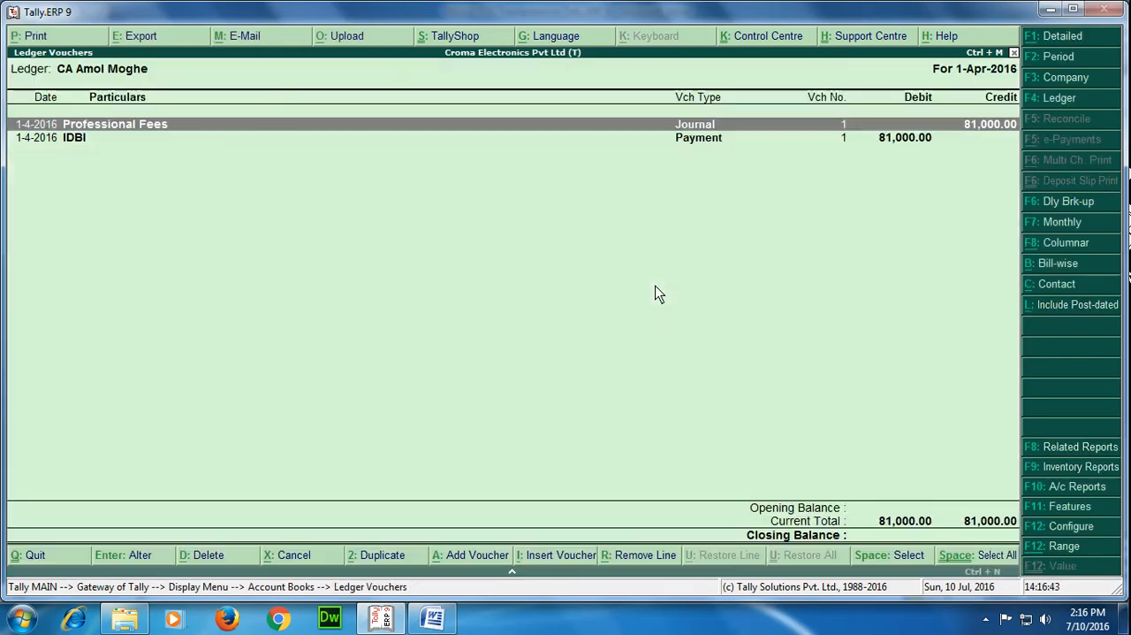
key(Return)
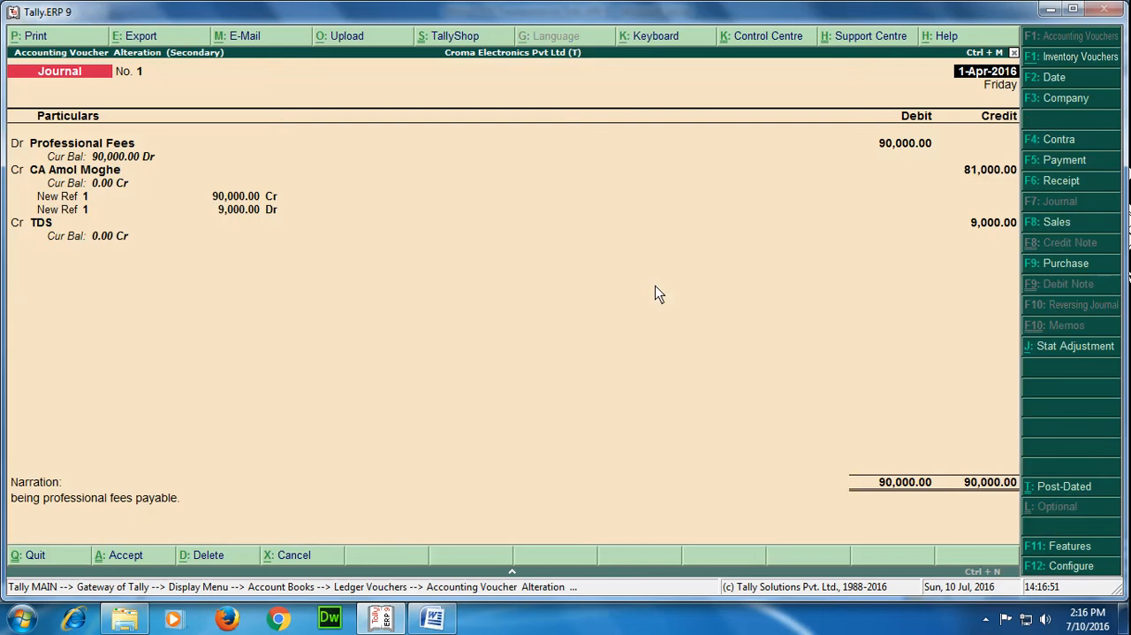
key(Escape)
key(Down)
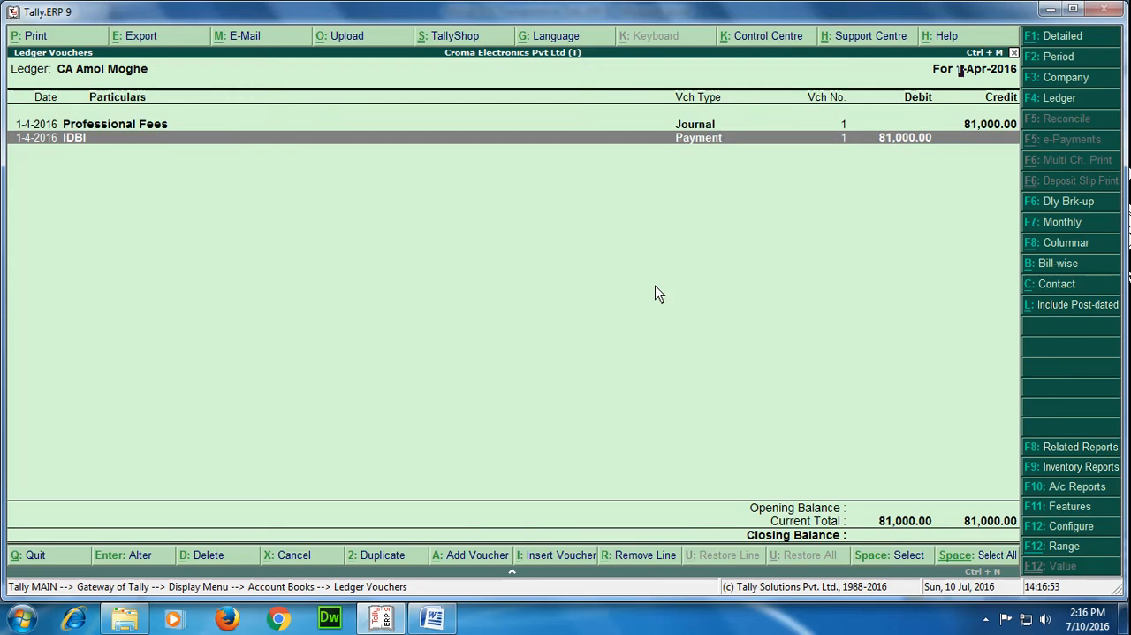
key(Return)
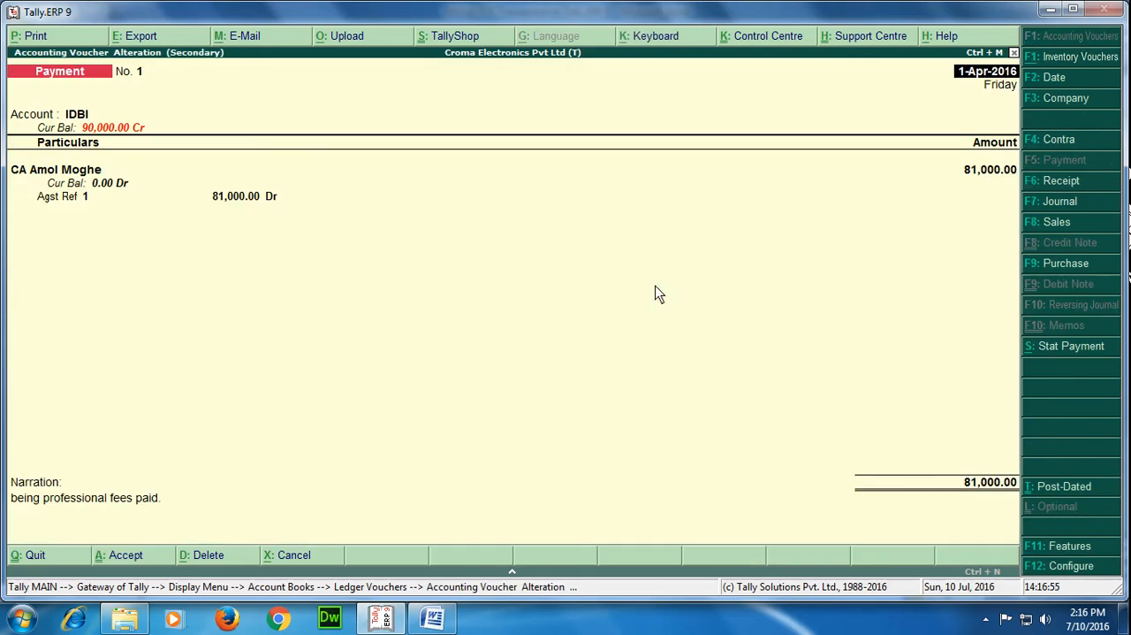
key(Escape)
key(Escape)
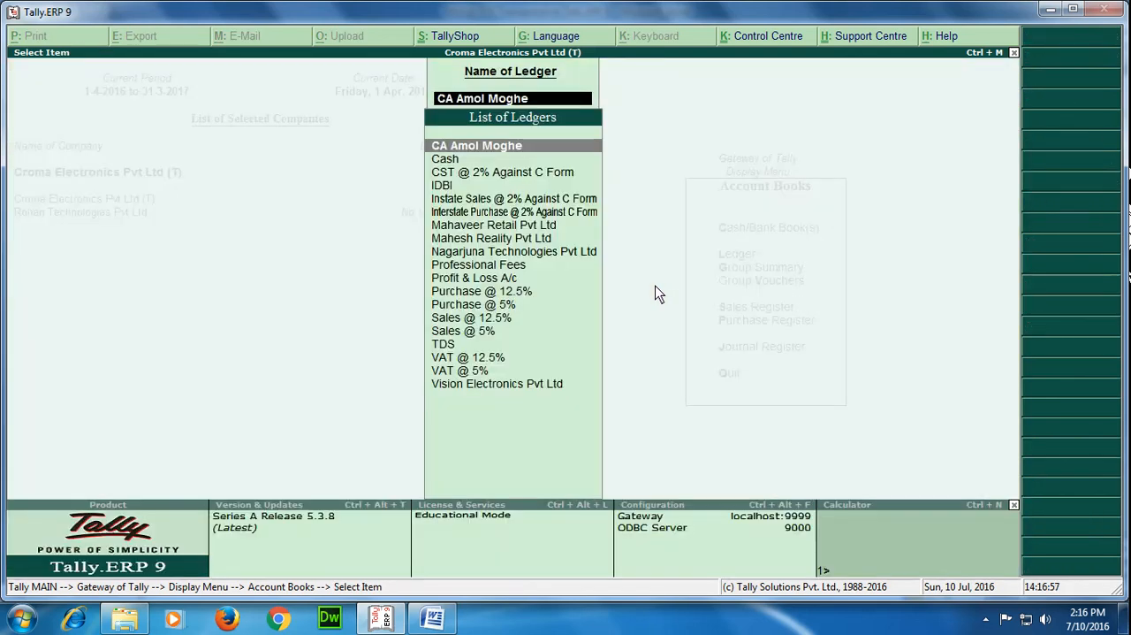
Display the TDS ledger vouchers, examine its IDBI payment voucher, and return to the Display Menu
text(Tds)
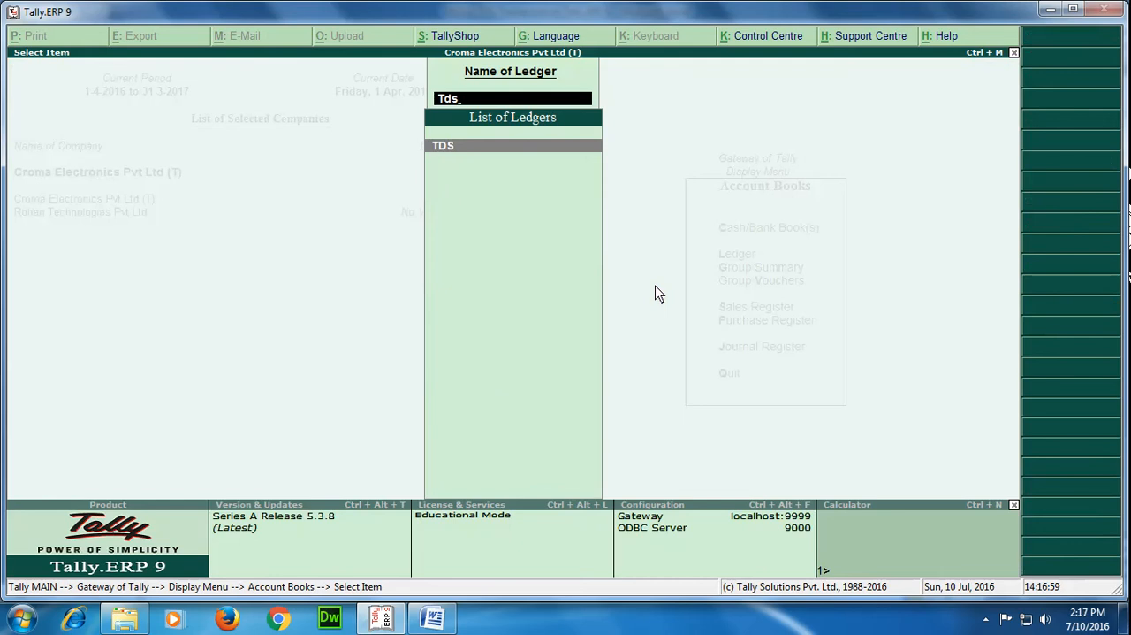
key(Return)
key(Down)
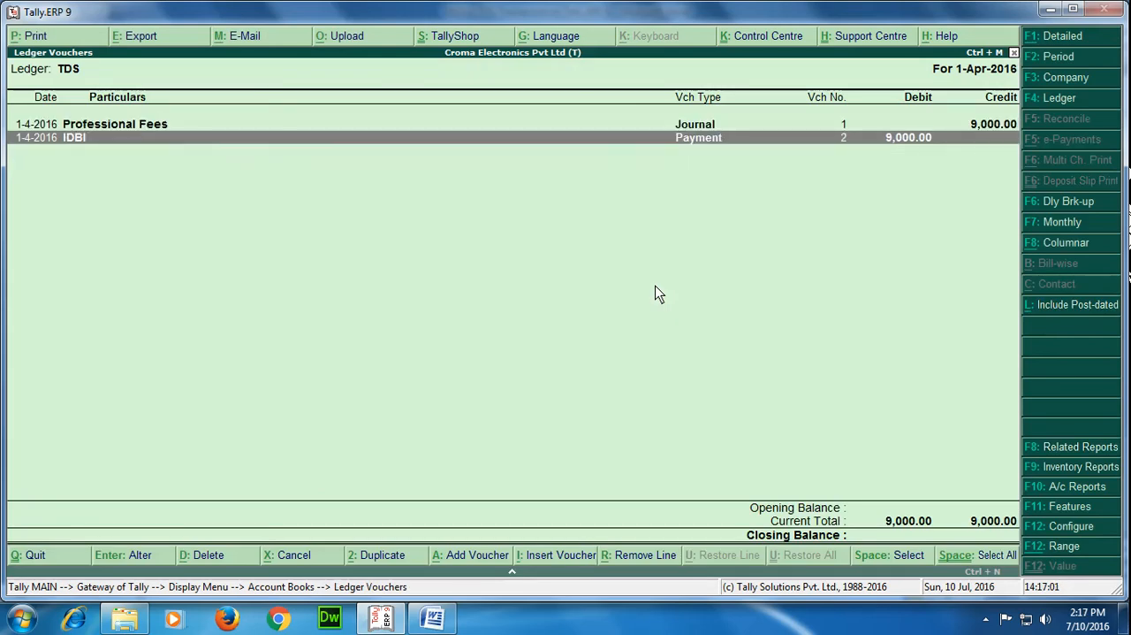
key(Return)
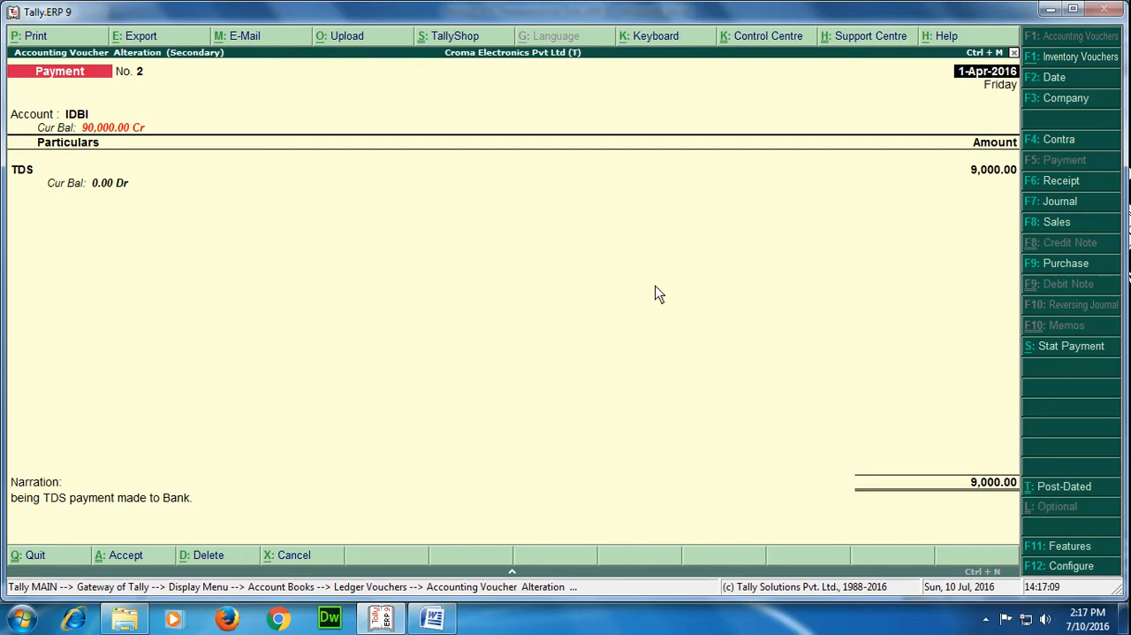
key(Escape)
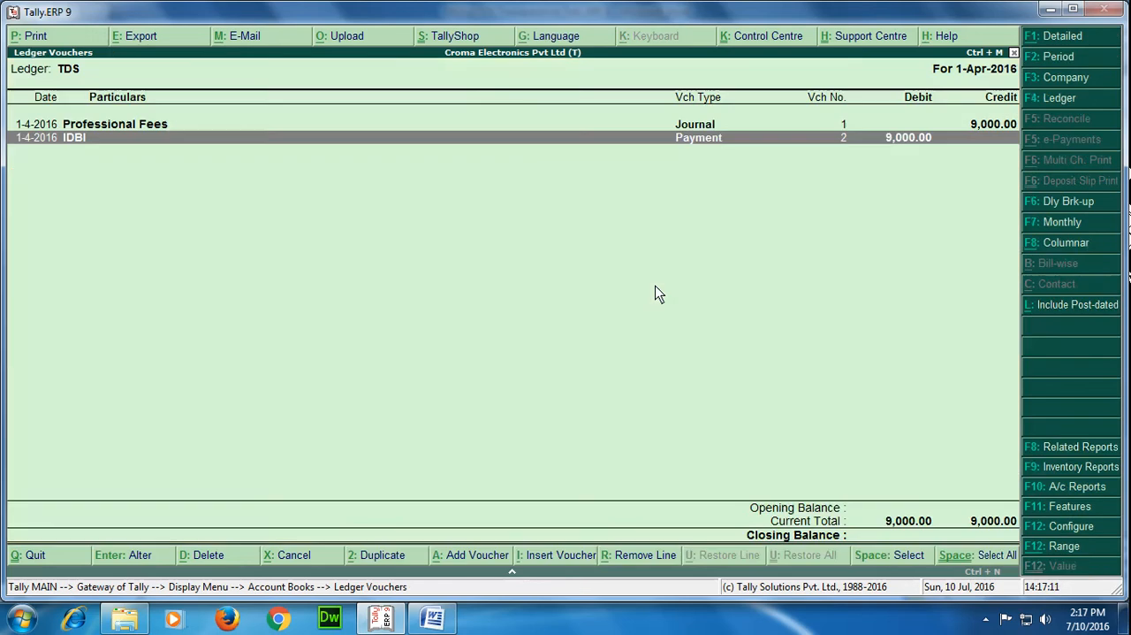
key(Escape)
key(Escape)
key(Escape)
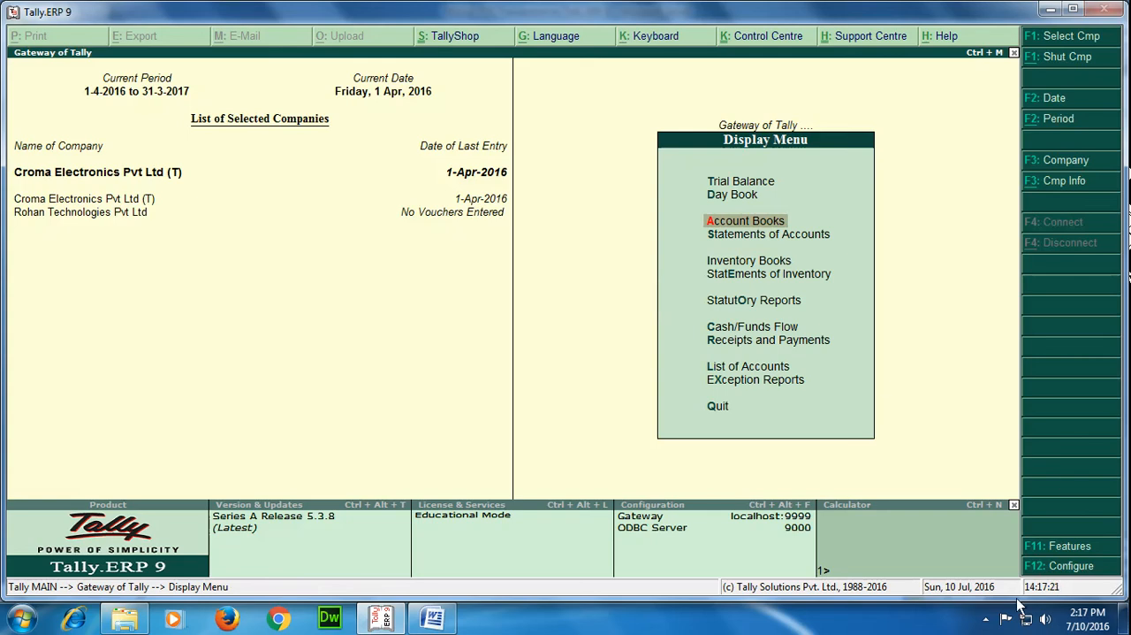
click(986, 618)
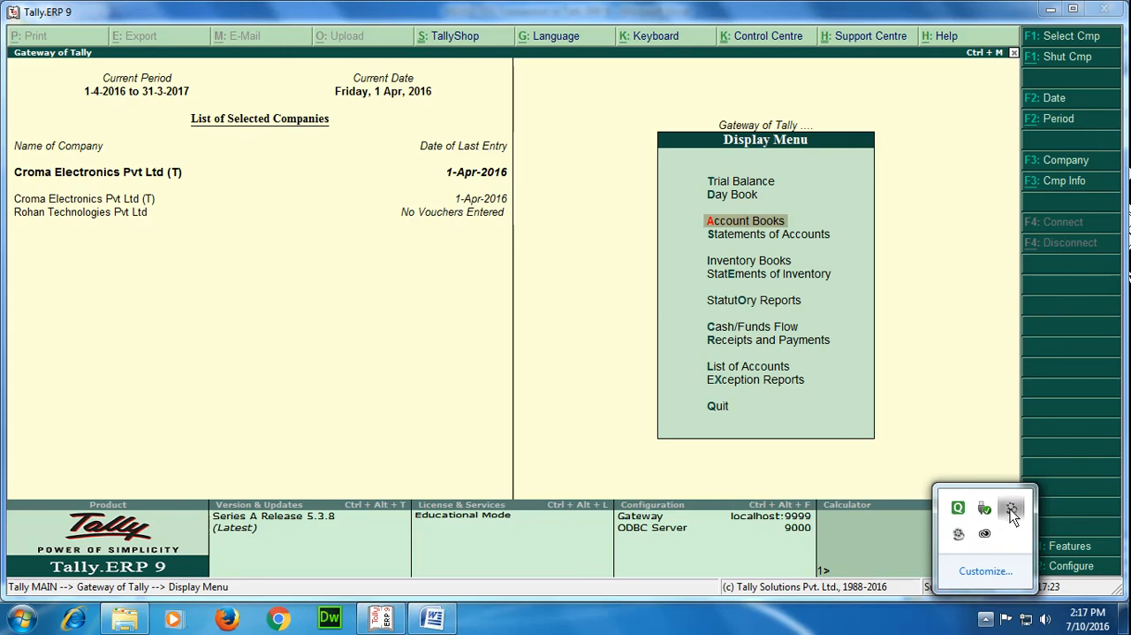